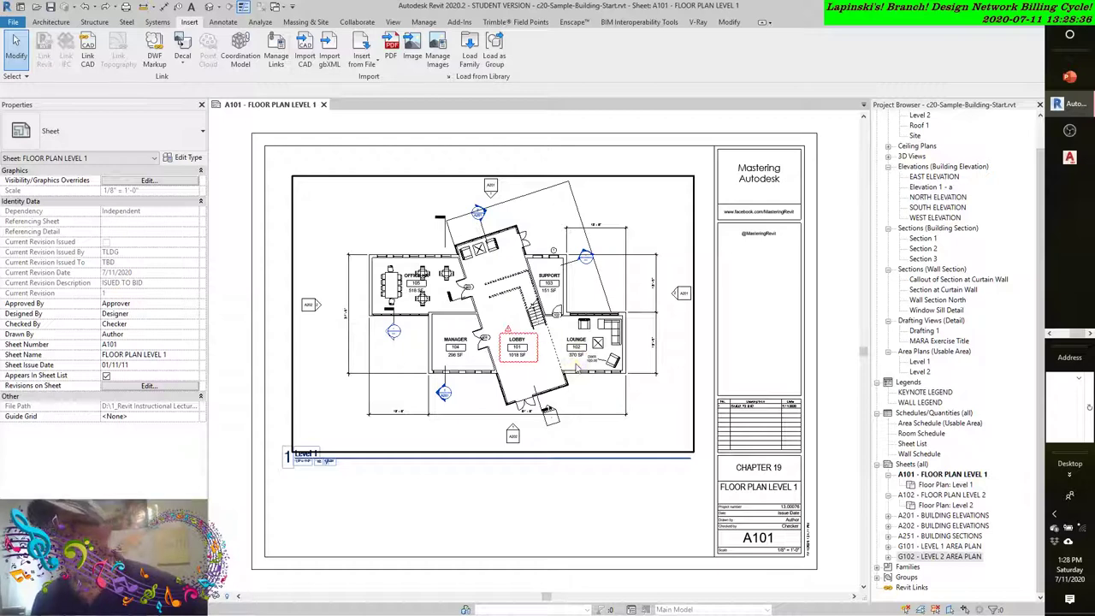
Deselect the viewport and link c20-Sample-Building.dwfx as a DWF markup; some sheets have no markups
left_click(835, 166)
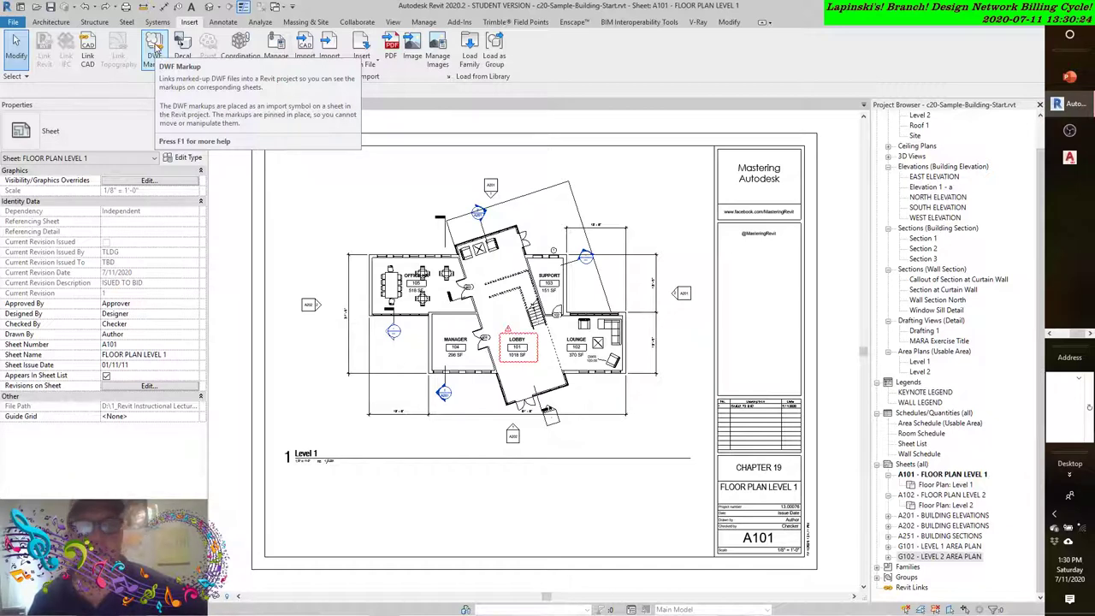
left_click(154, 51)
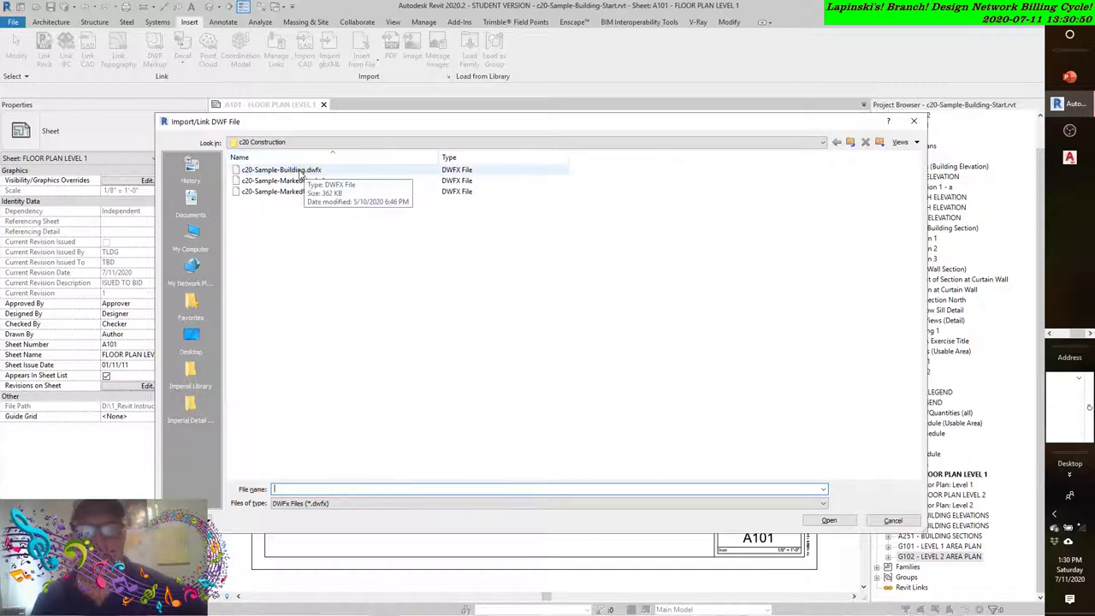
left_click(301, 174)
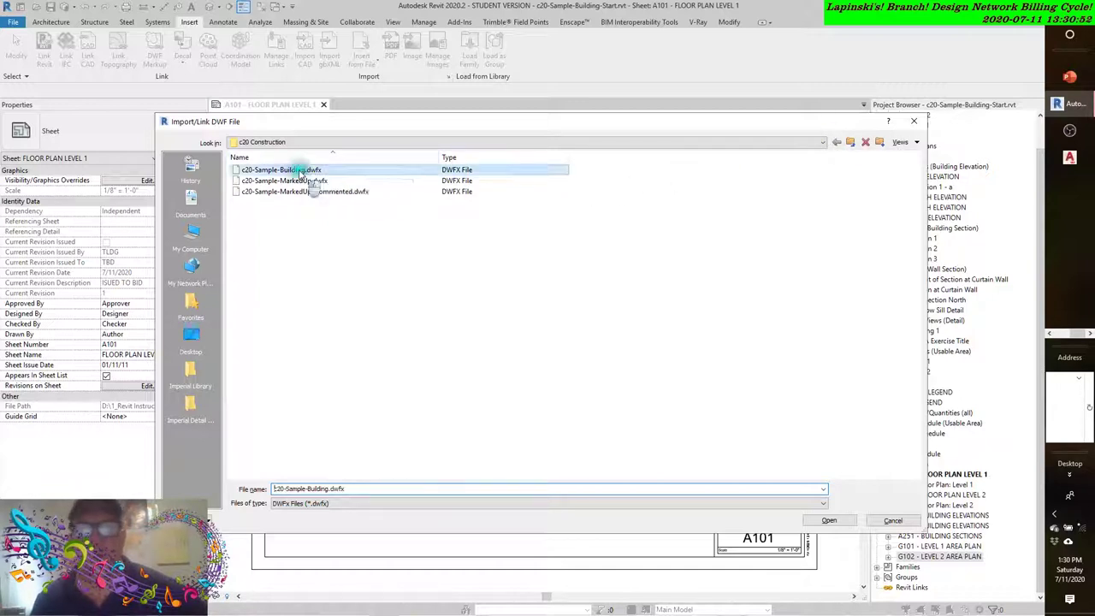
left_click(832, 522)
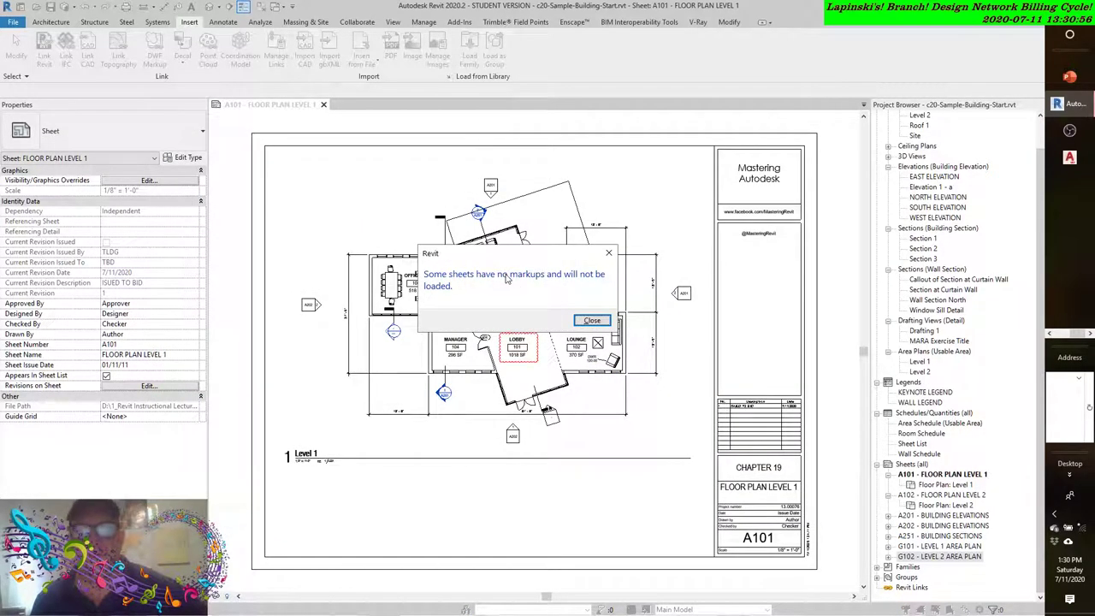
Dismiss the no-markups notice and review the DWF Markups list in Manage Links
left_click(593, 321)
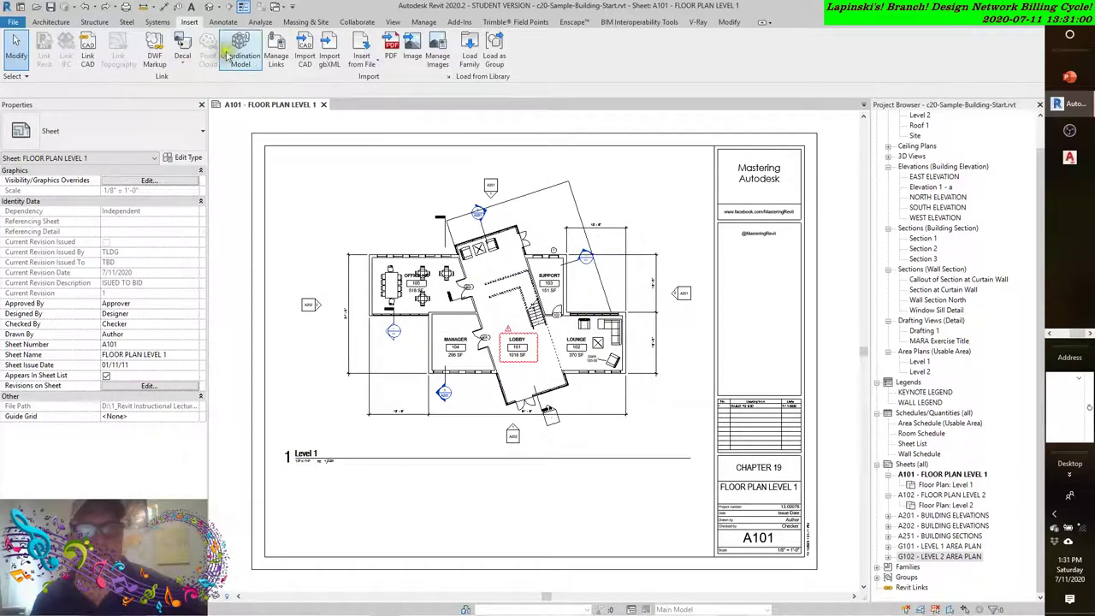
left_click(426, 23)
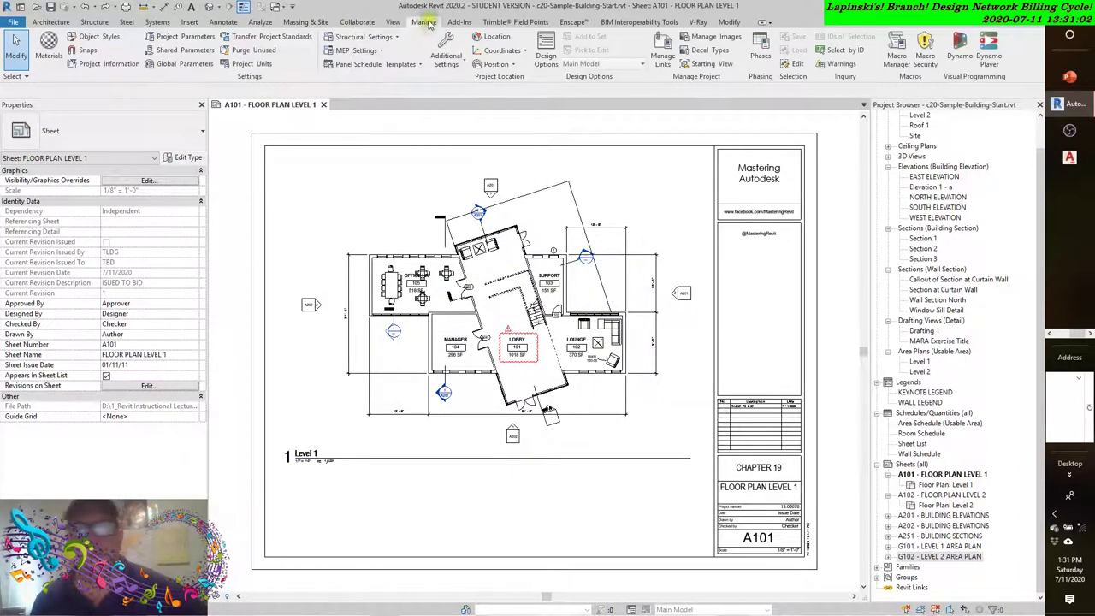
left_click(665, 51)
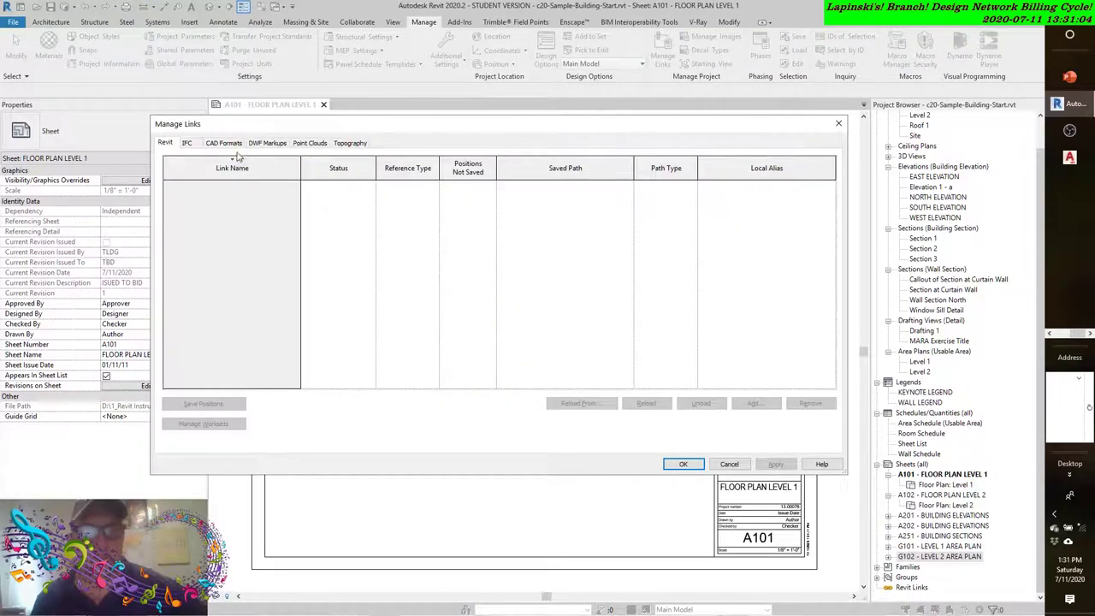
left_click(261, 144)
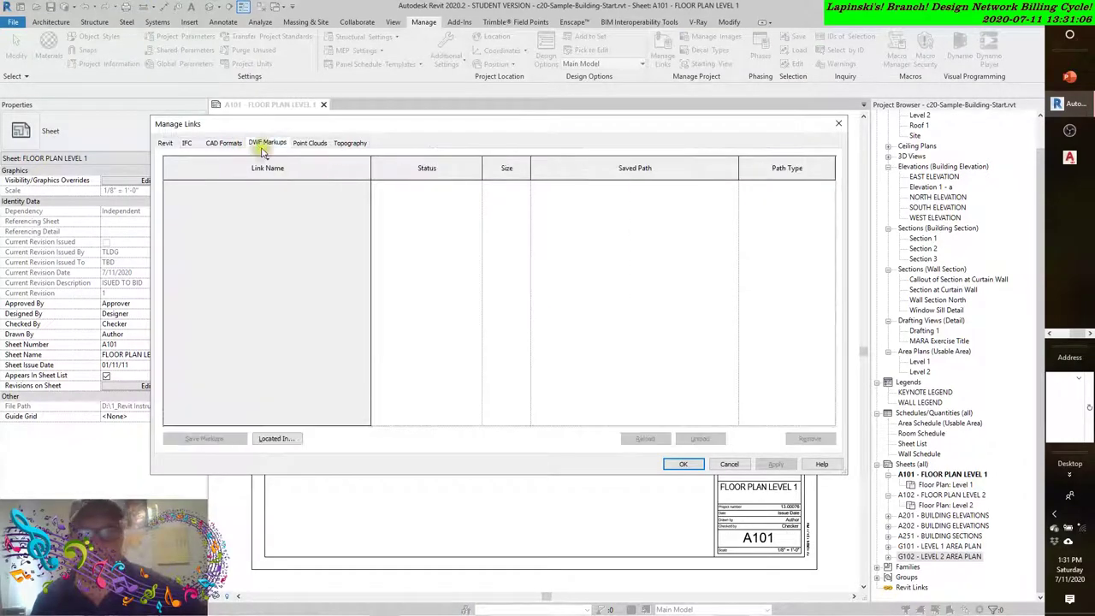
left_click(729, 464)
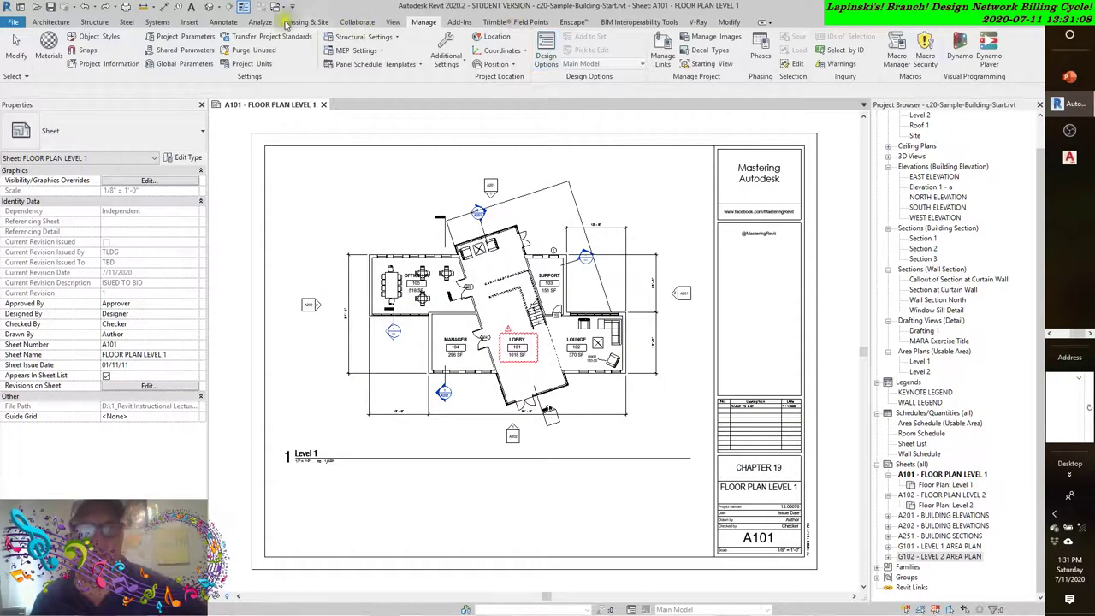
left_click(190, 23)
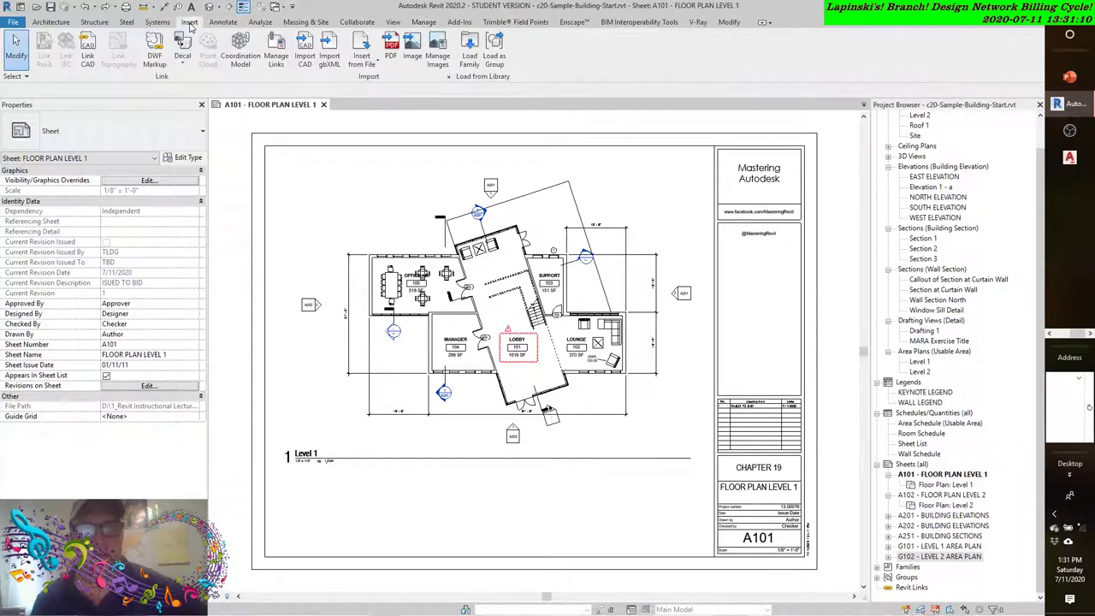
Link c20-Sample-MarkedUp.dwfx as a DWF markup, mapping its page to sheet A101
left_click(159, 55)
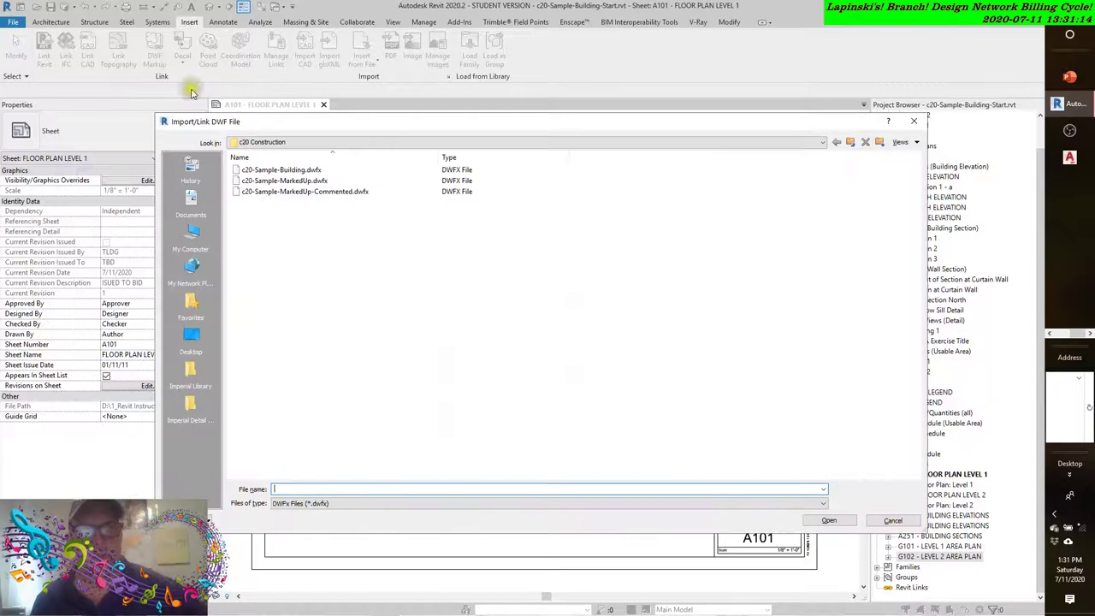
left_click(298, 181)
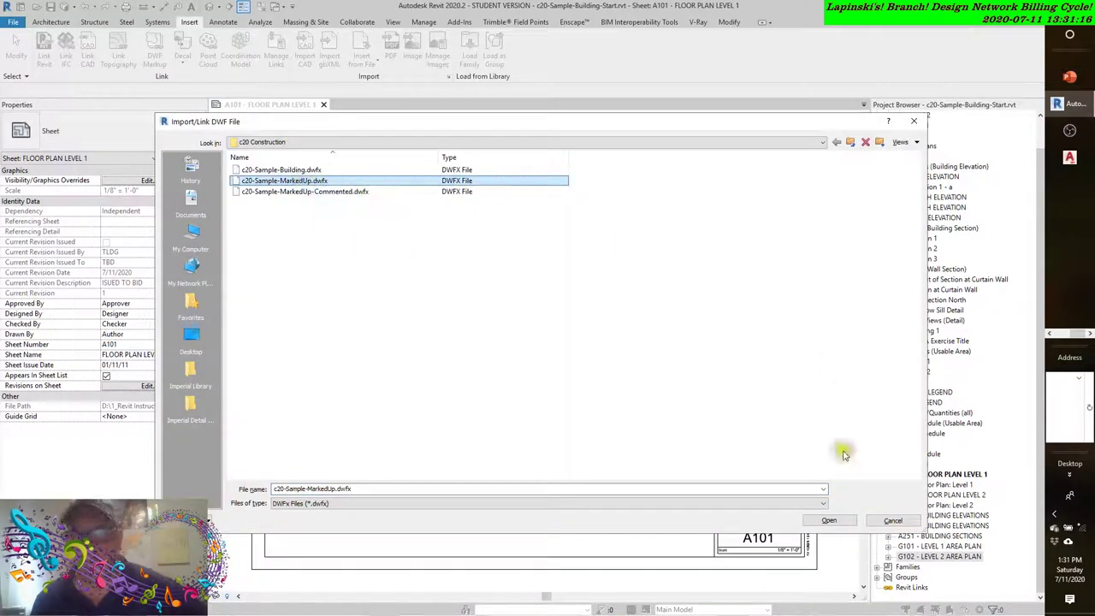
left_click(829, 520)
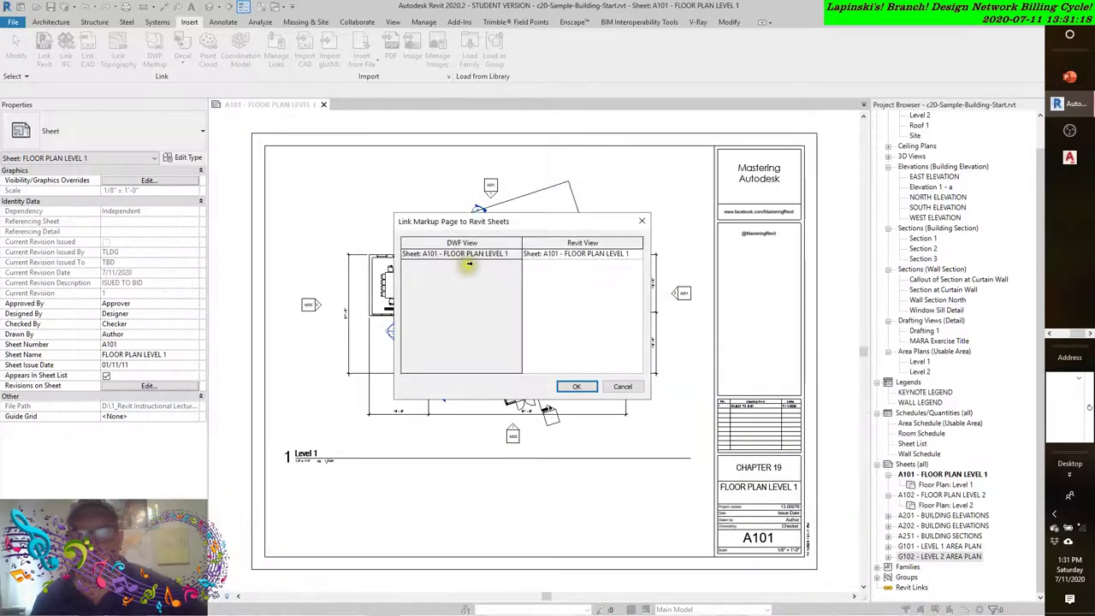
left_click(637, 274)
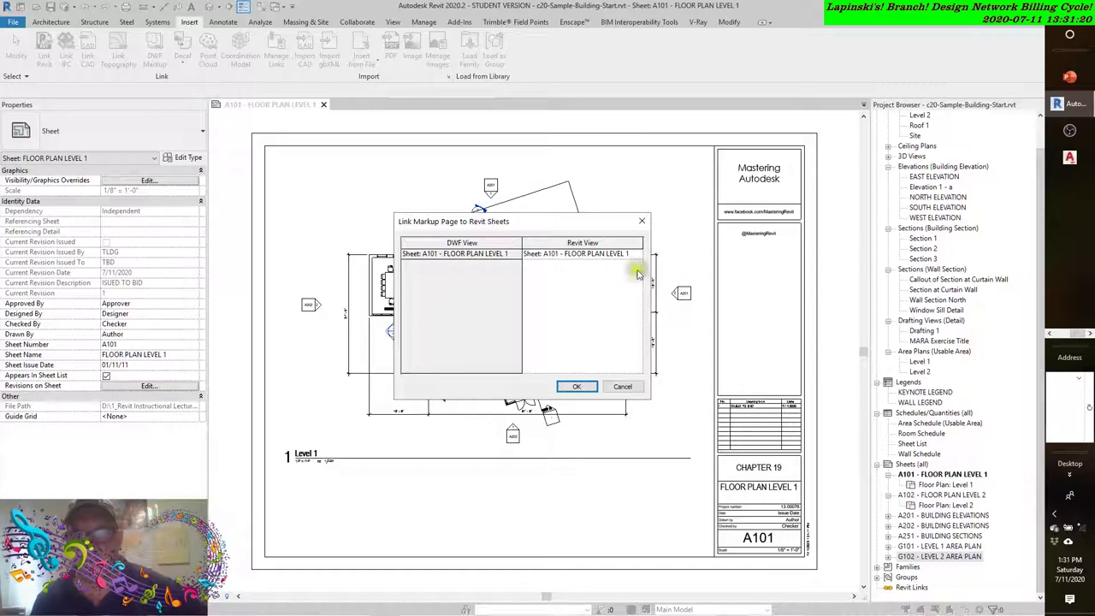
left_click(447, 253)
left_click(575, 387)
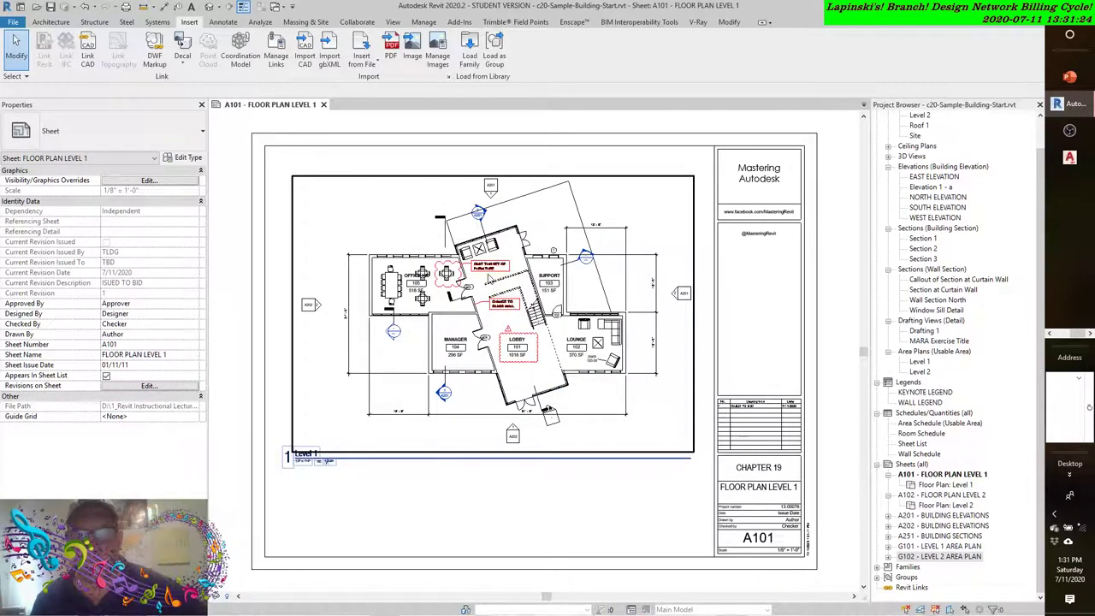
Zoom in on the markups and select the floor plan viewport on A101
scroll(490, 280, "up", 3)
scroll(491, 280, "up", 2)
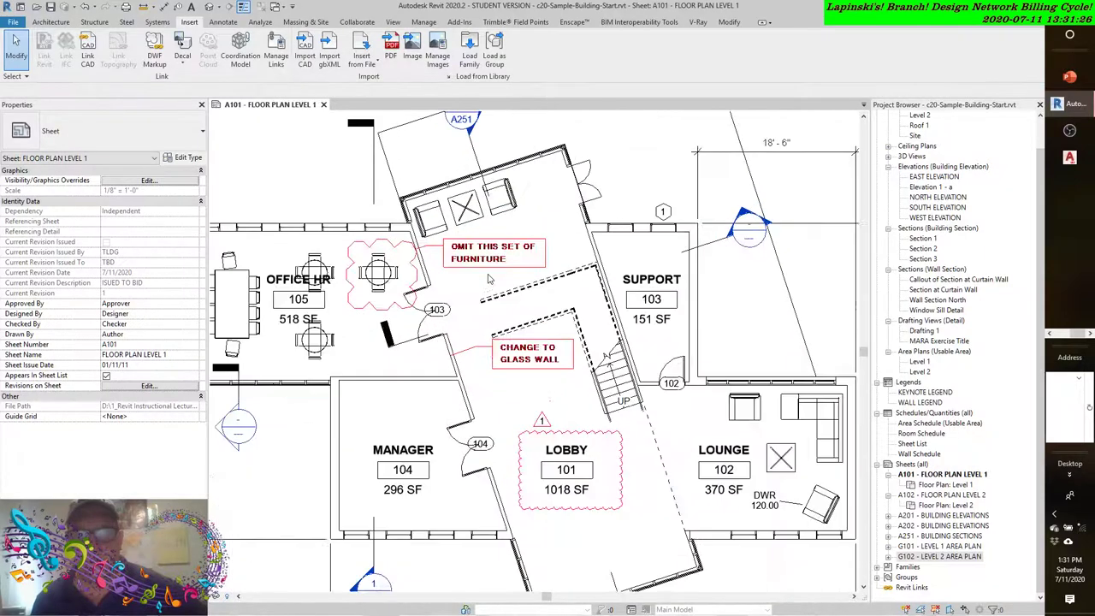
left_click(481, 265)
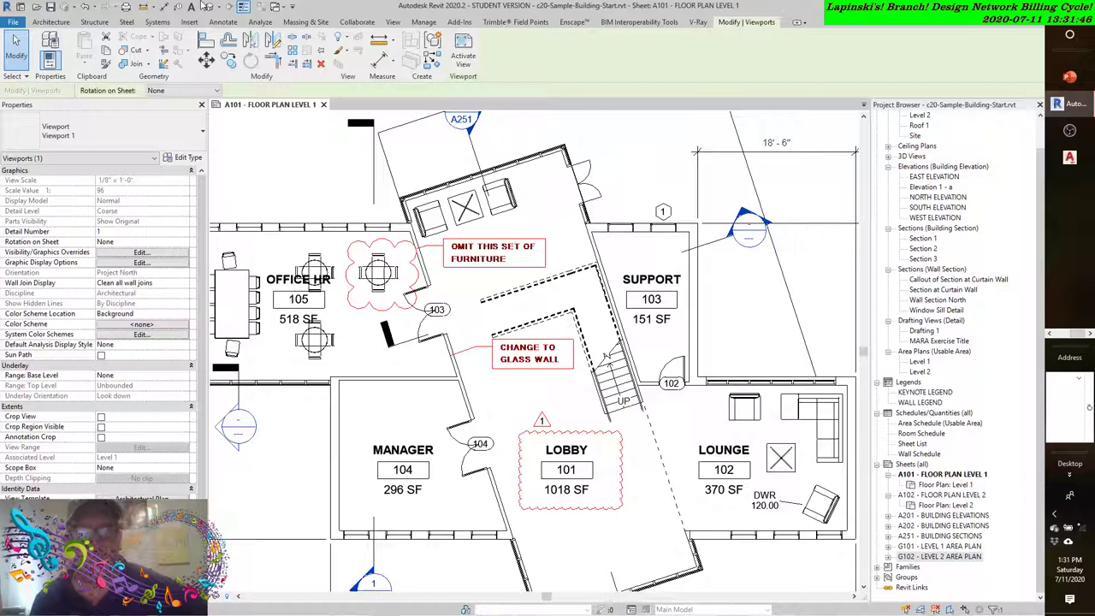
Return to the full A101 sheet and link c20-Sample-MarkedUp-Commented.dwfx, mapping it to A101
left_click(86, 7)
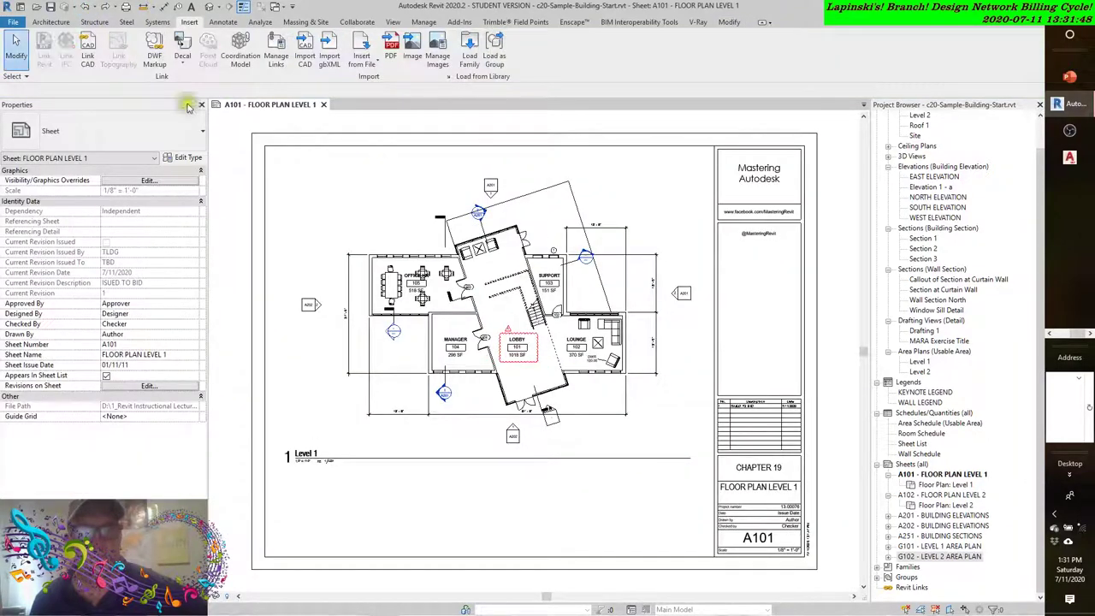
left_click(154, 53)
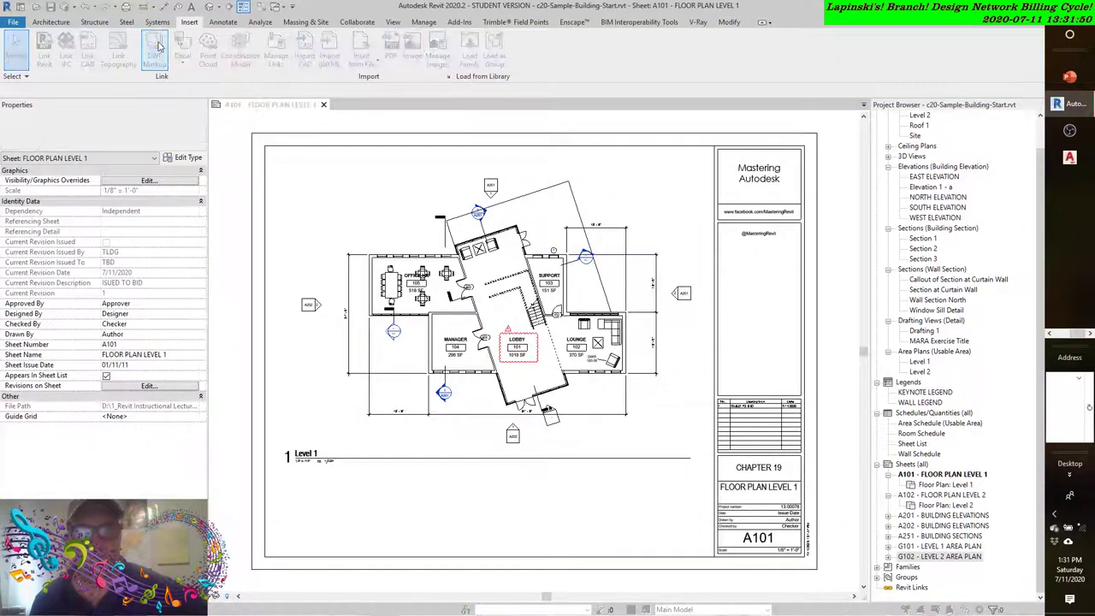
left_click(308, 192)
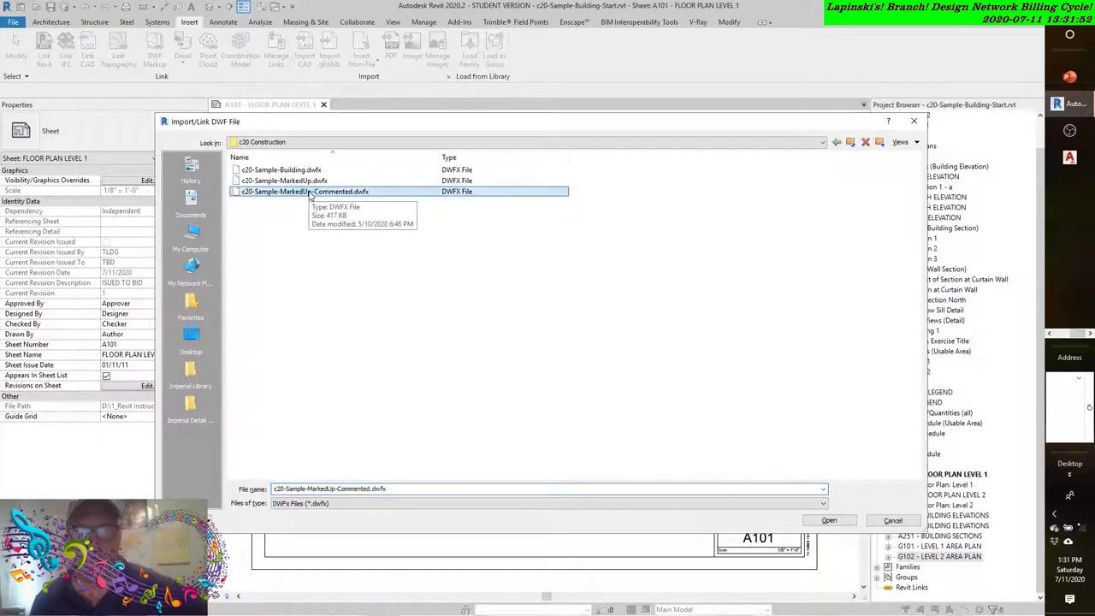
left_click(829, 520)
left_click(486, 255)
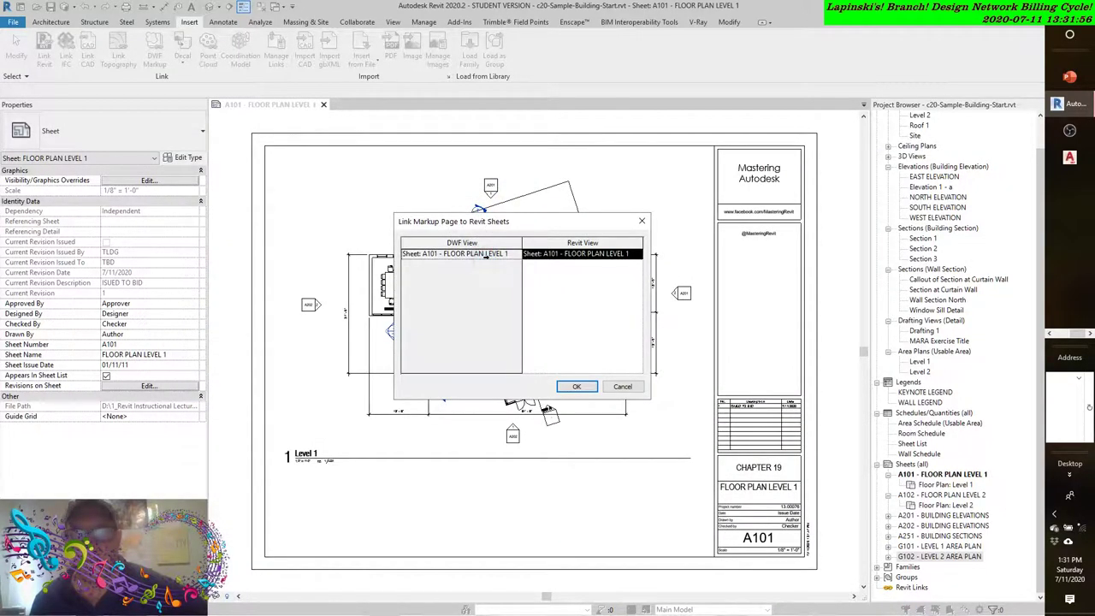
left_click(576, 386)
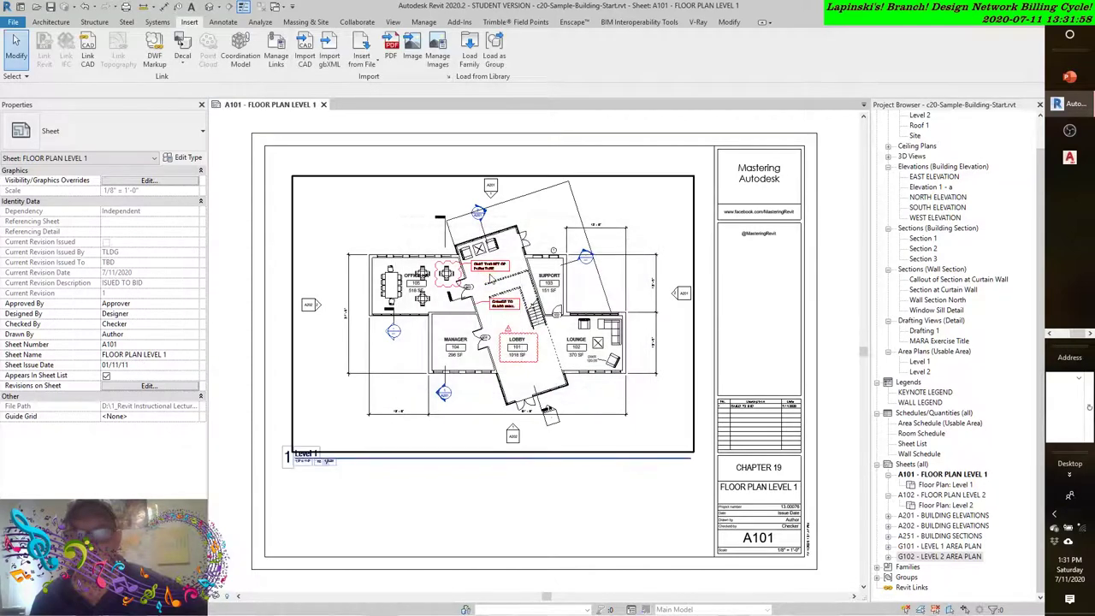
scroll(492, 274, "up", 3)
Open sheets A102, A201, A202, A251, G101 and G102 from the Project Browser
left_click(927, 496)
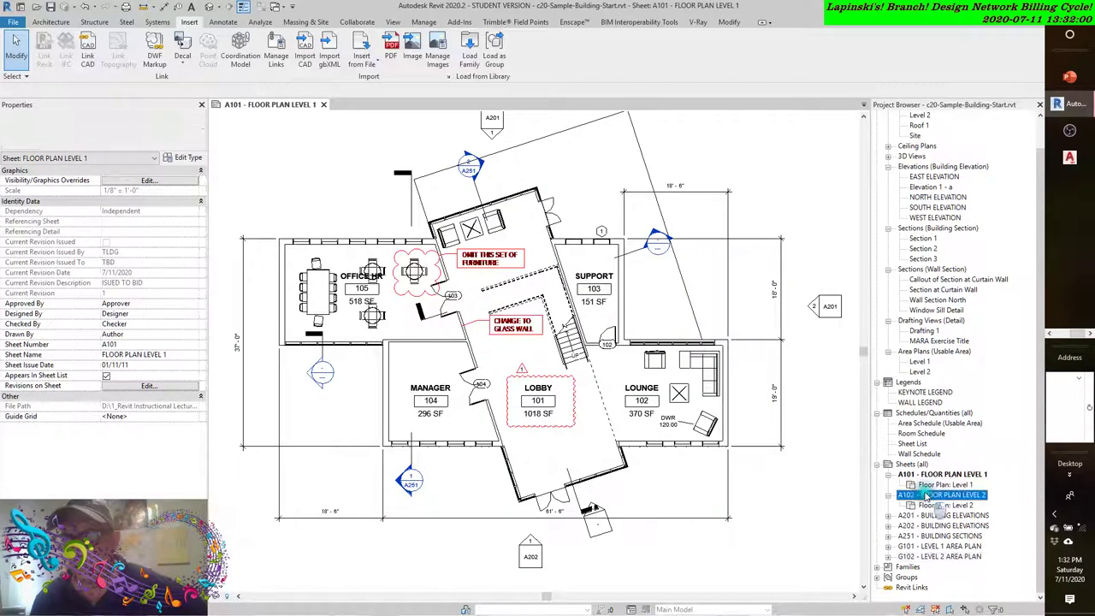
double_click(927, 495)
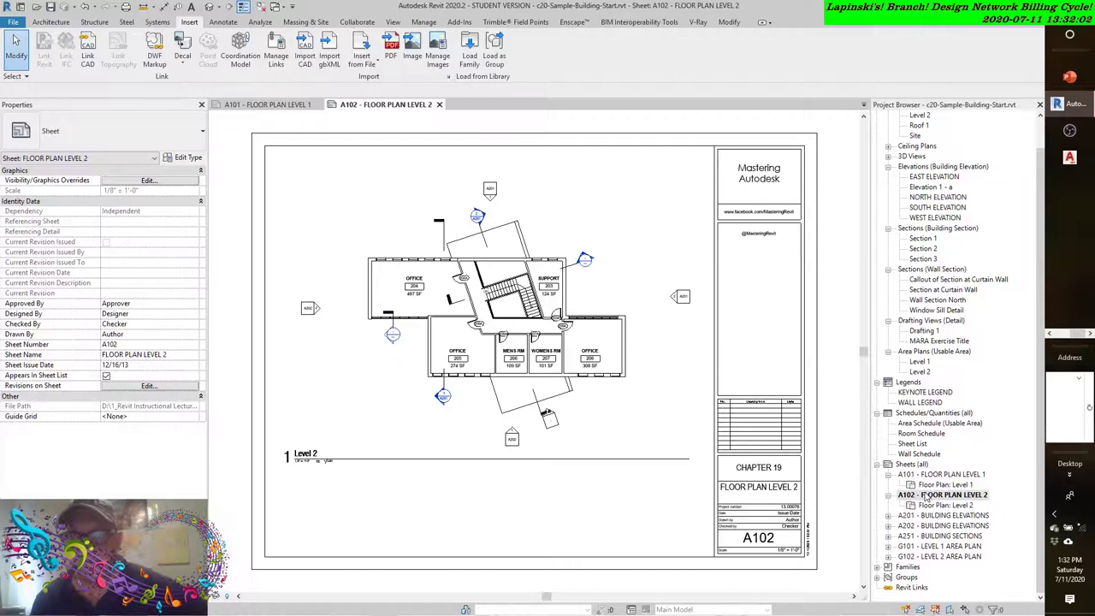
left_click(927, 516)
double_click(927, 516)
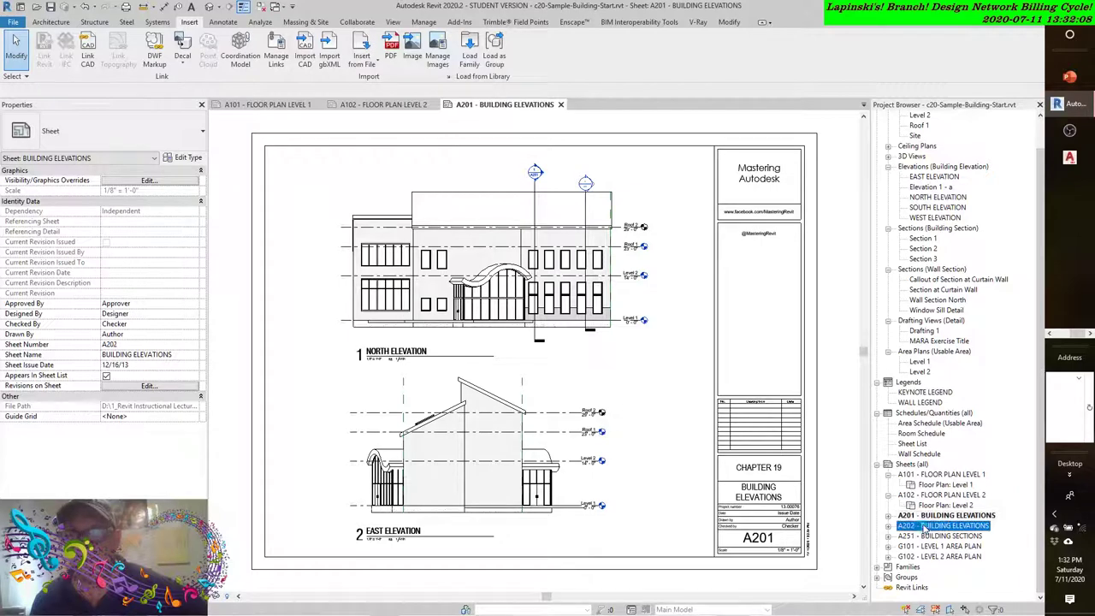
double_click(926, 526)
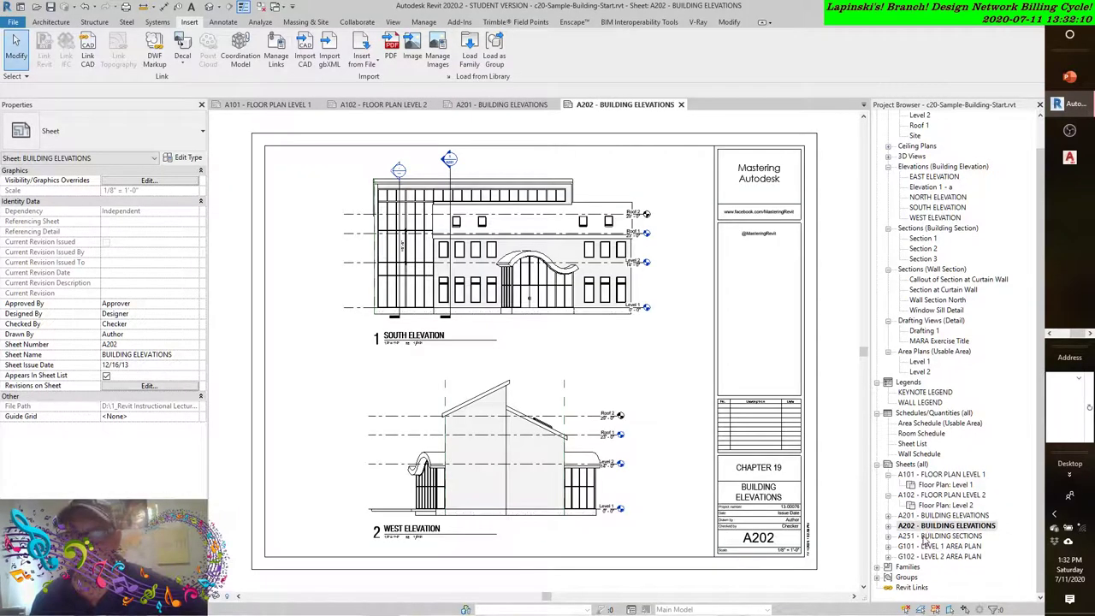
double_click(927, 537)
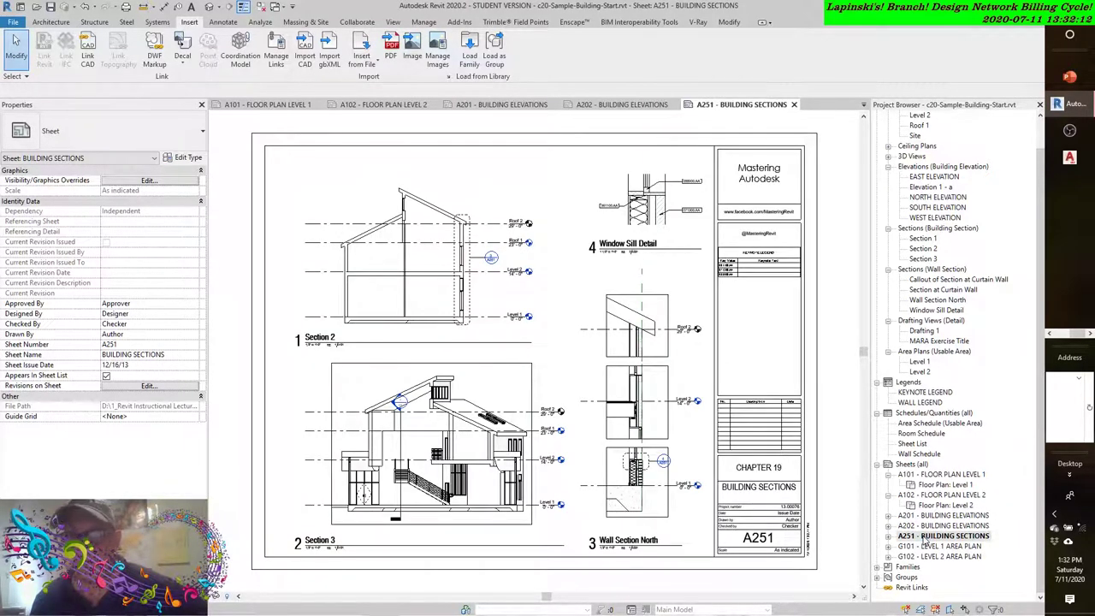
double_click(927, 546)
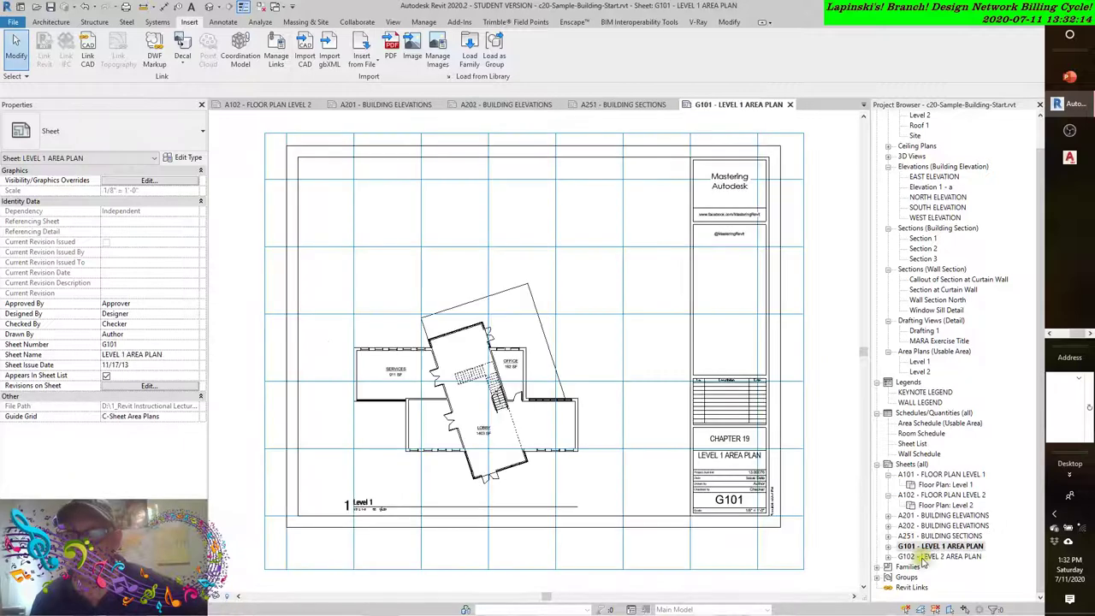
double_click(924, 557)
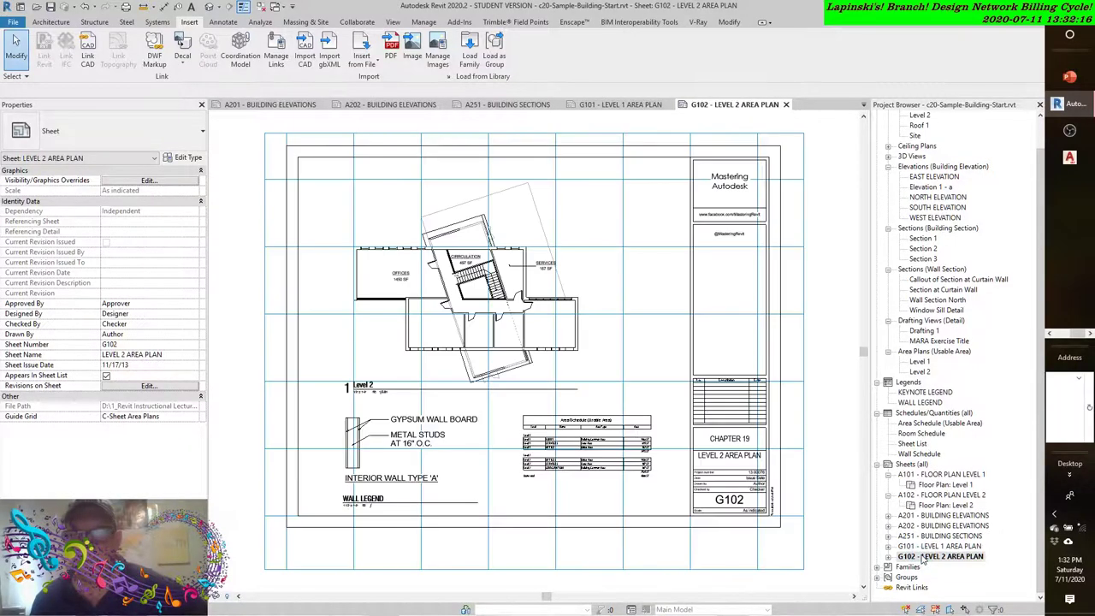
Close the G102, G101, A251, A202 and A201 sheet tabs
scroll(381, 513, "up", 3)
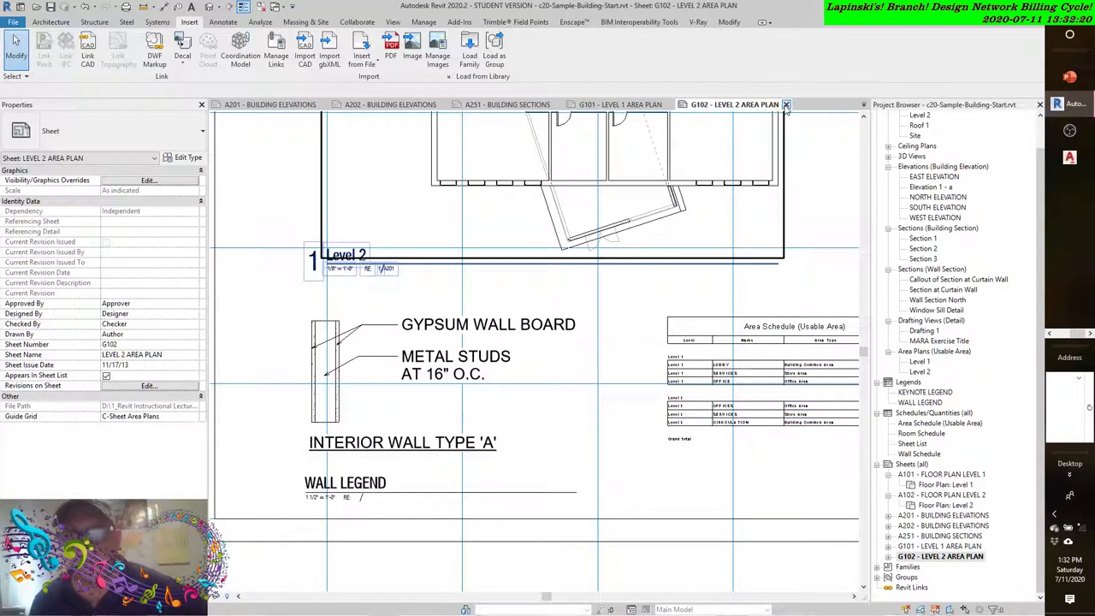
left_click(785, 104)
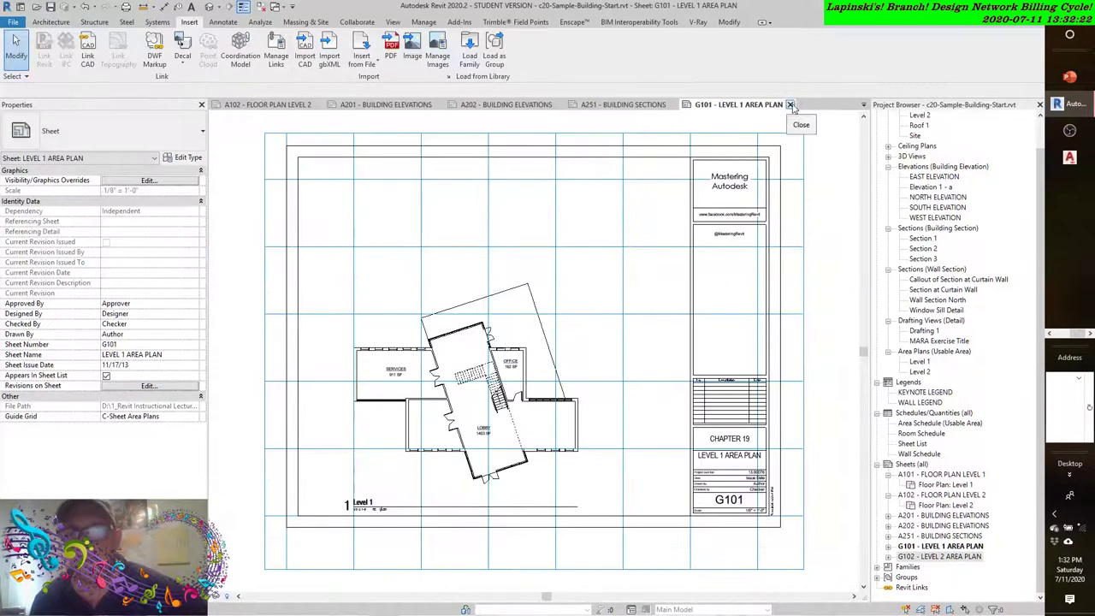
left_click(791, 105)
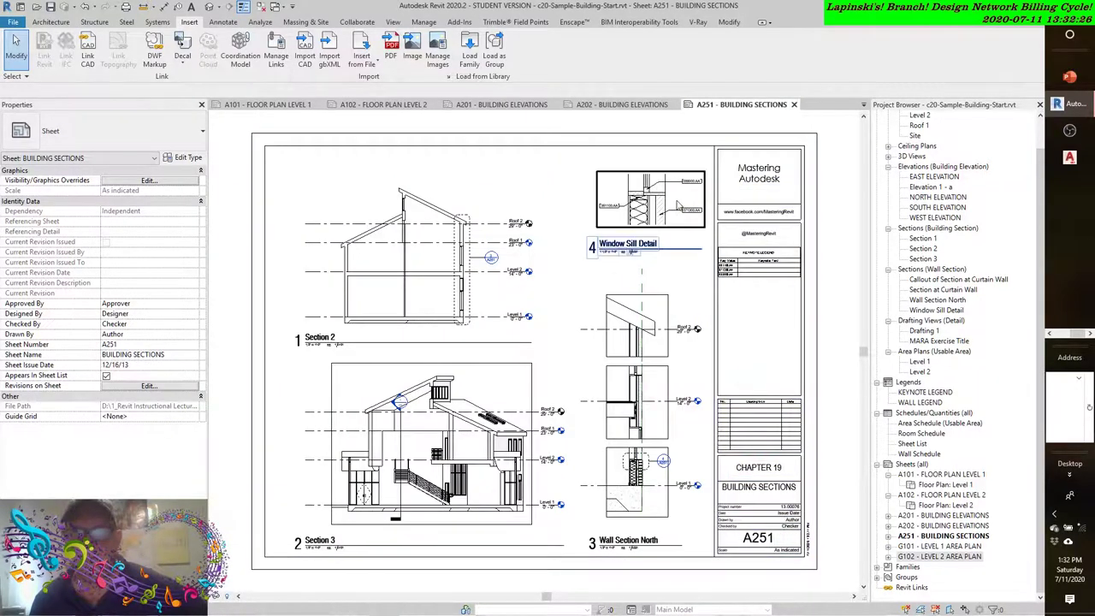
left_click(794, 105)
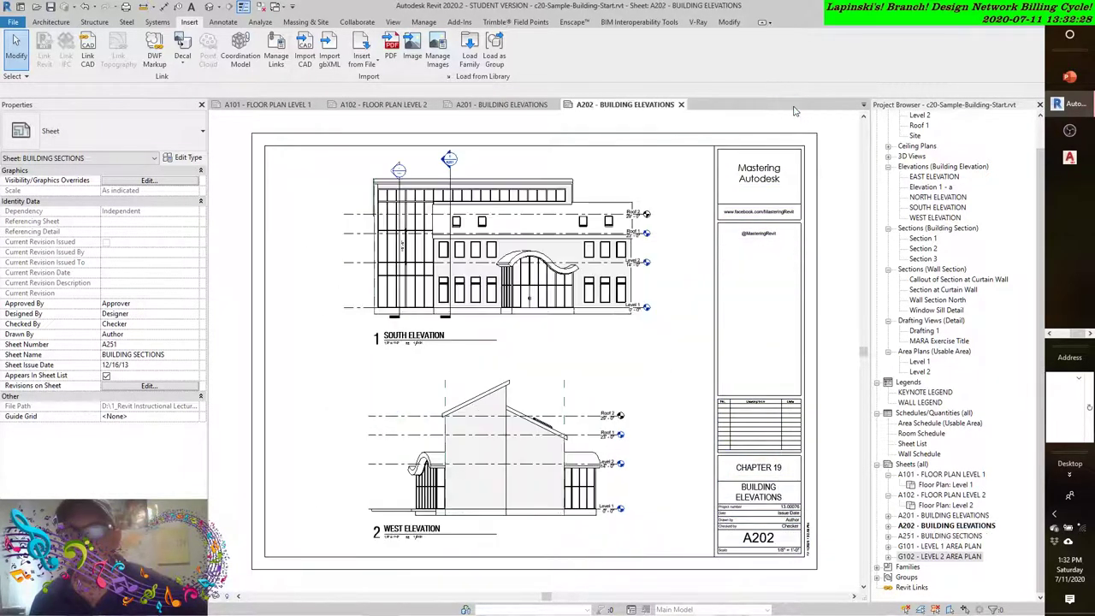
left_click(681, 105)
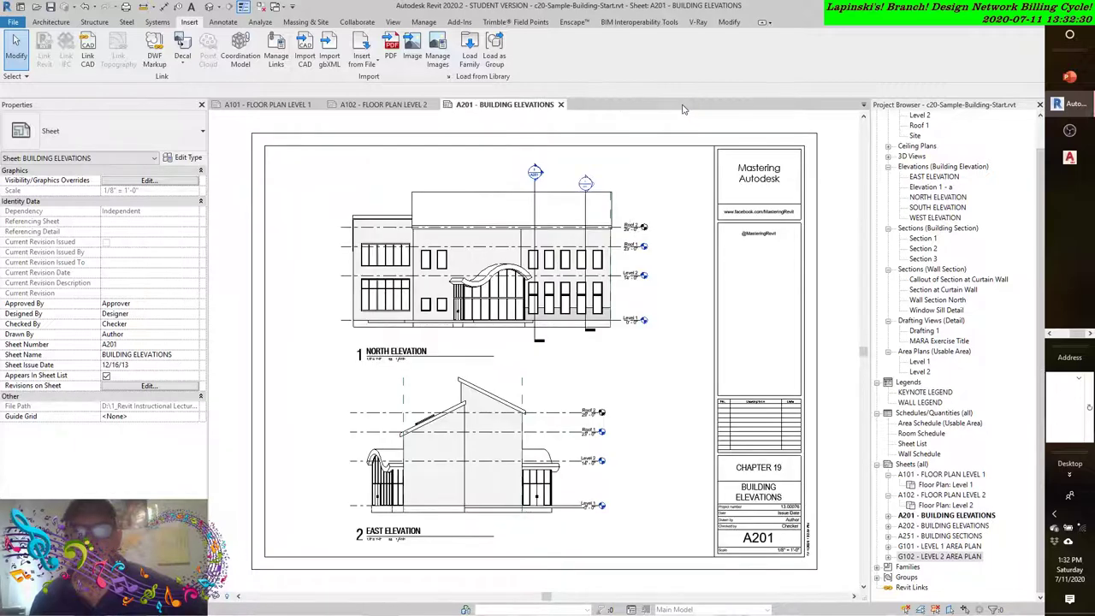
left_click(560, 105)
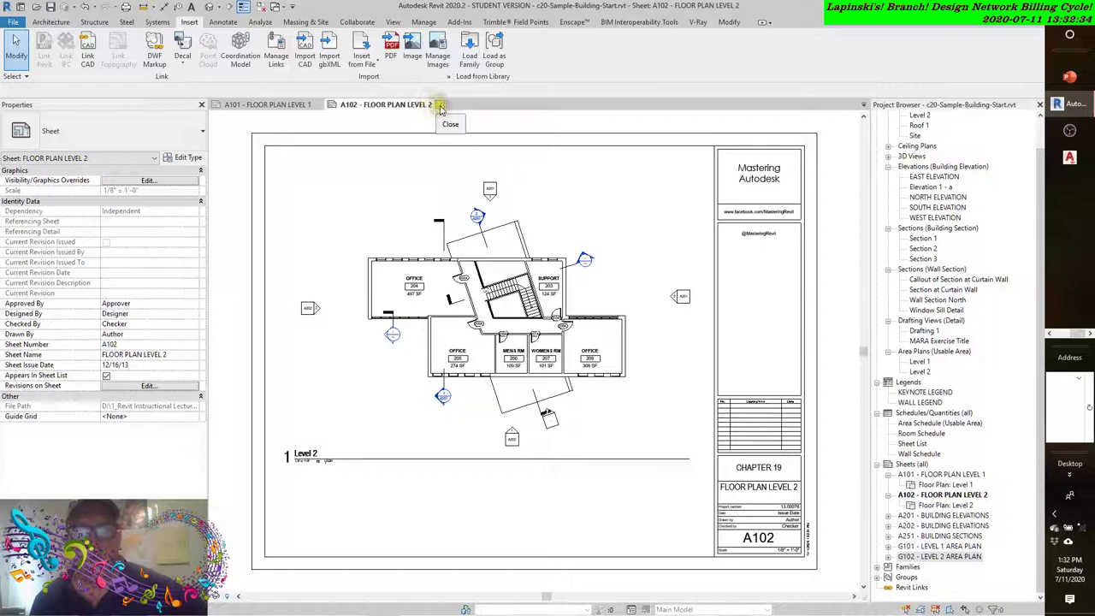
Close the A102 sheet and zoom to fit the whole A101 sheet with ZF
left_click(440, 104)
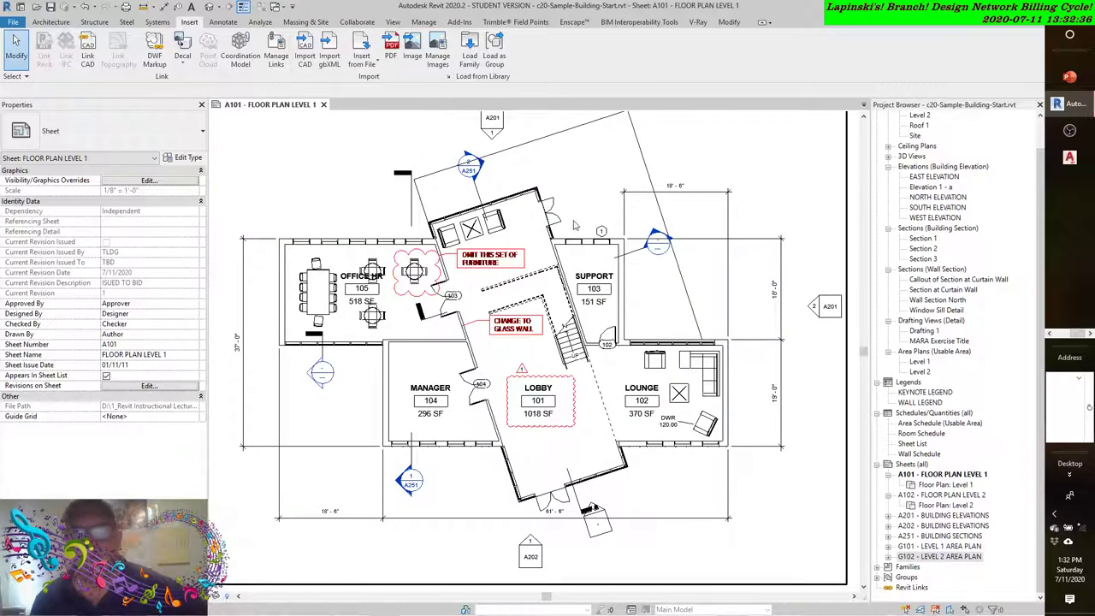
key("z")
key("f")
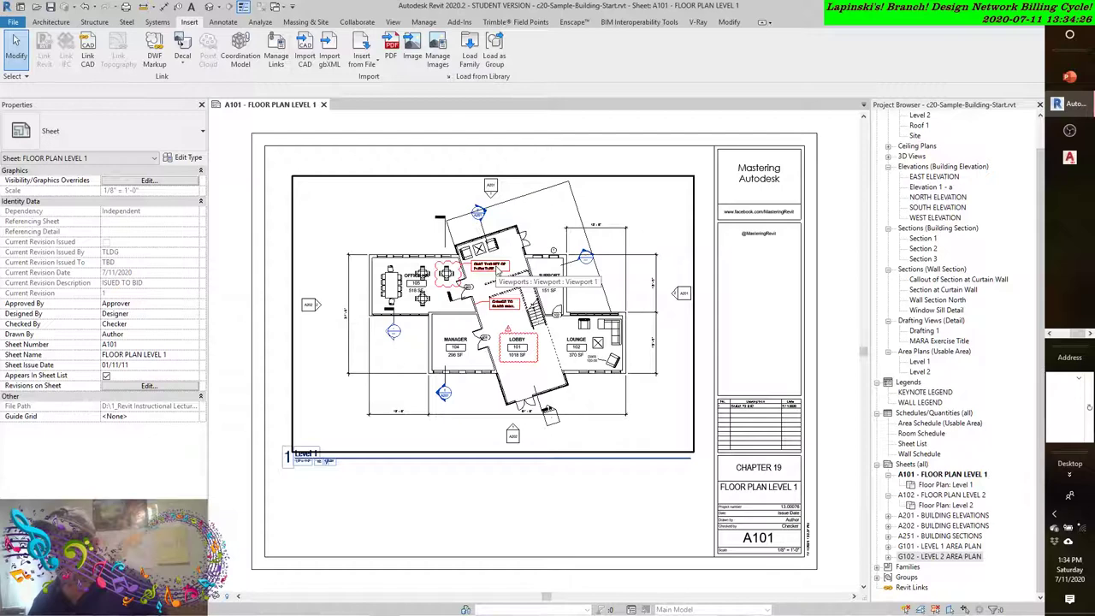
Select the A101 floor plan viewport to inspect Viewport 1 properties, then clear the selection
left_click(494, 275)
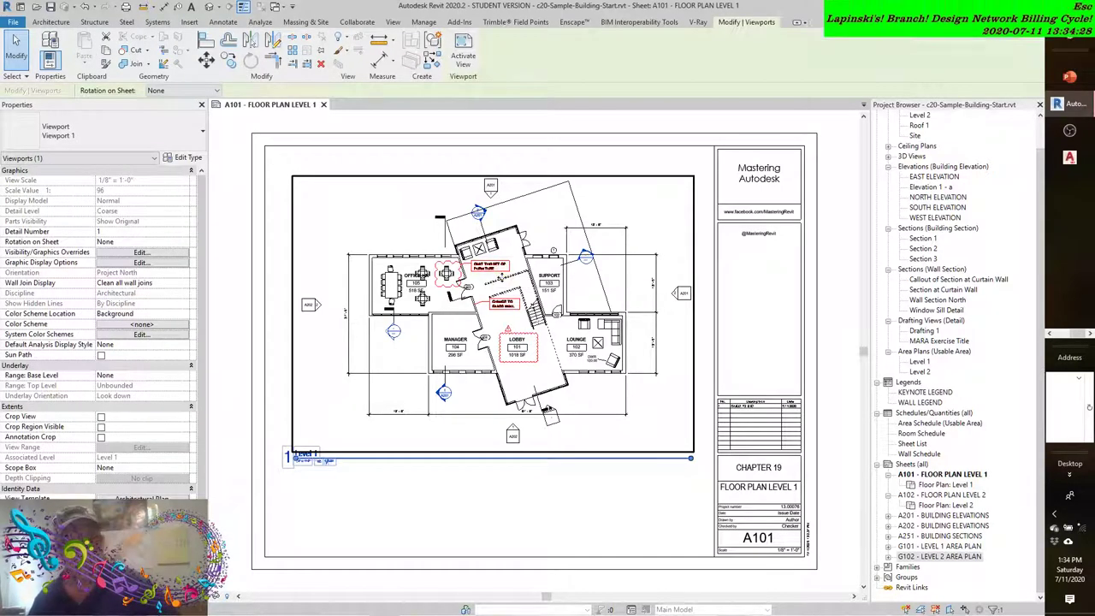
key("Escape")
key("Tab")
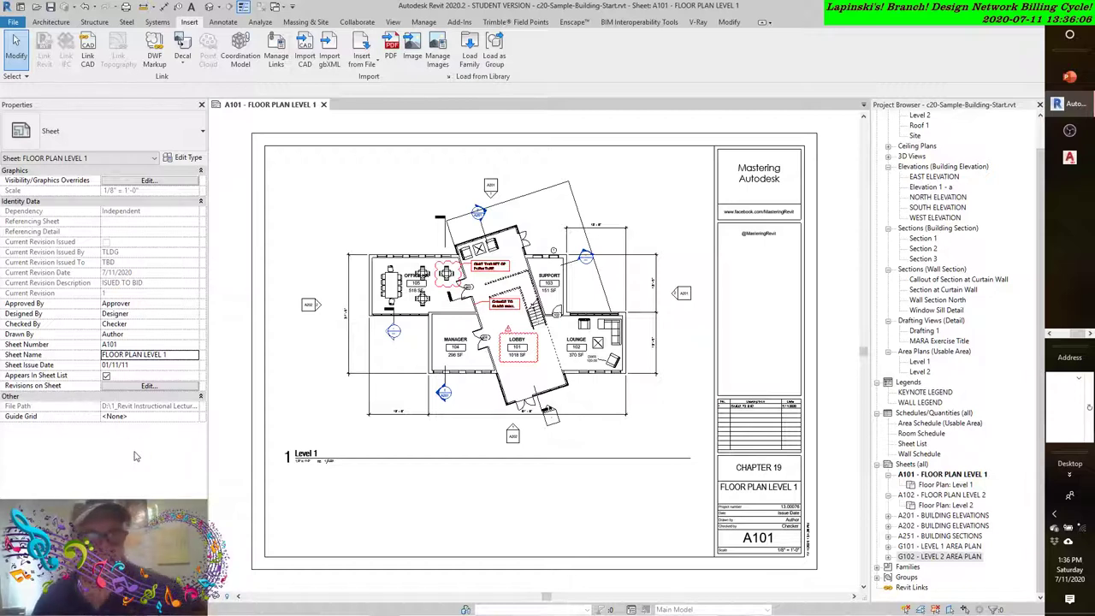
left_click(486, 311)
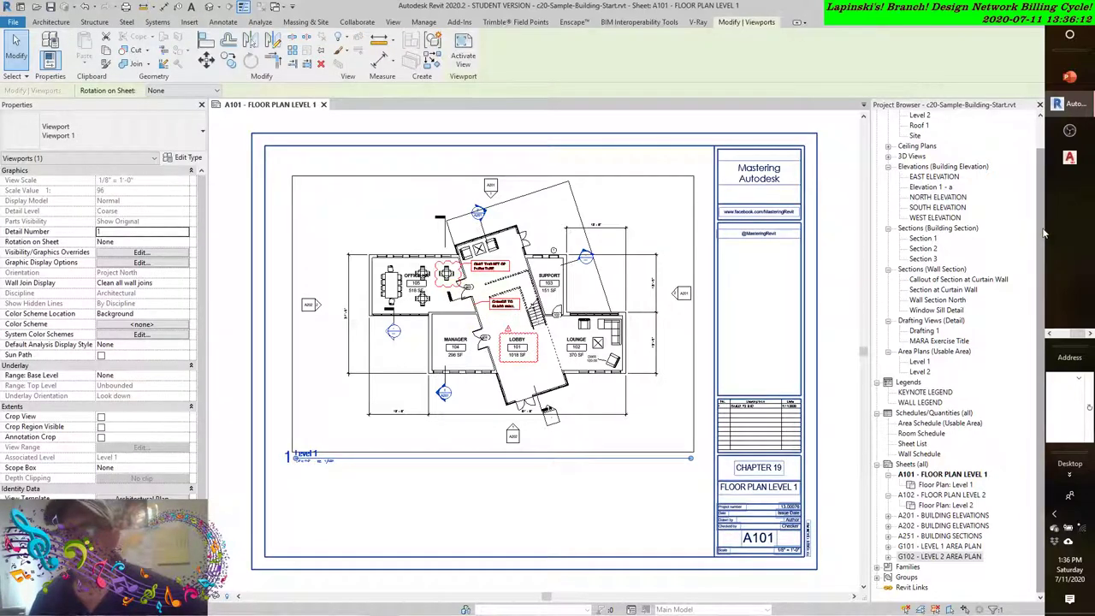
key("Escape")
scroll(1032, 194, "up", 2)
Open the Level 1 plan and check in Manage Links which sheet holds c20-Sample-MarkedUp-Commented.dwfx
double_click(920, 135)
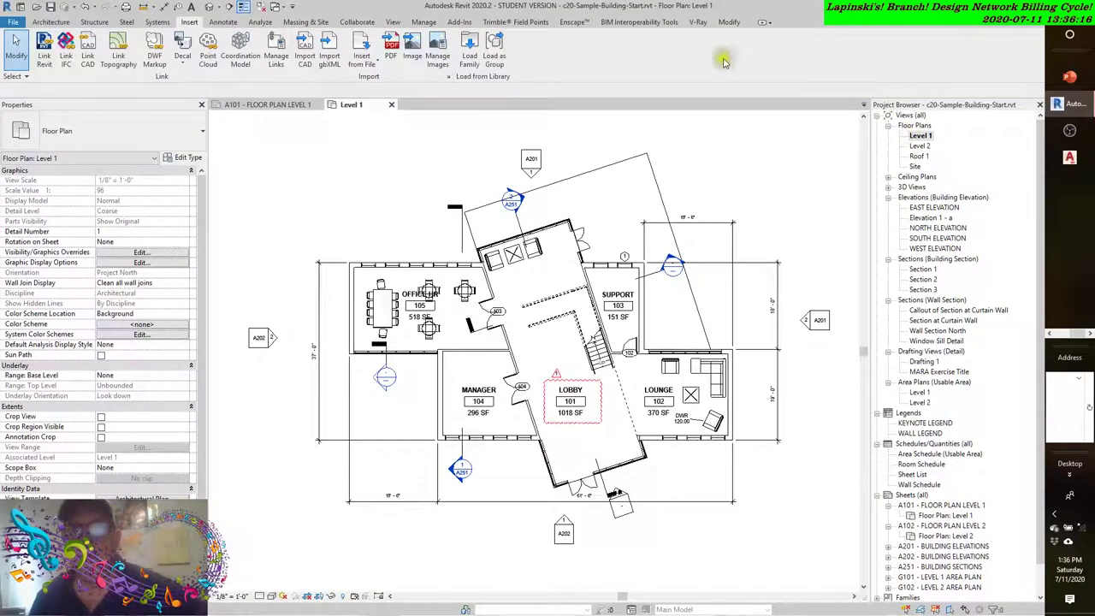
left_click(425, 23)
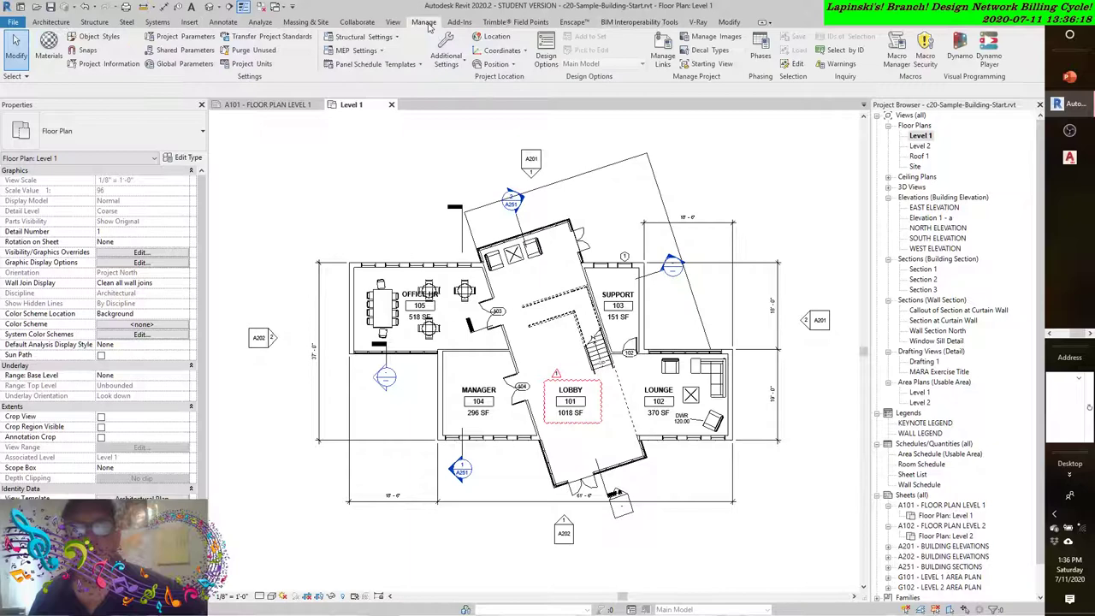
left_click(661, 47)
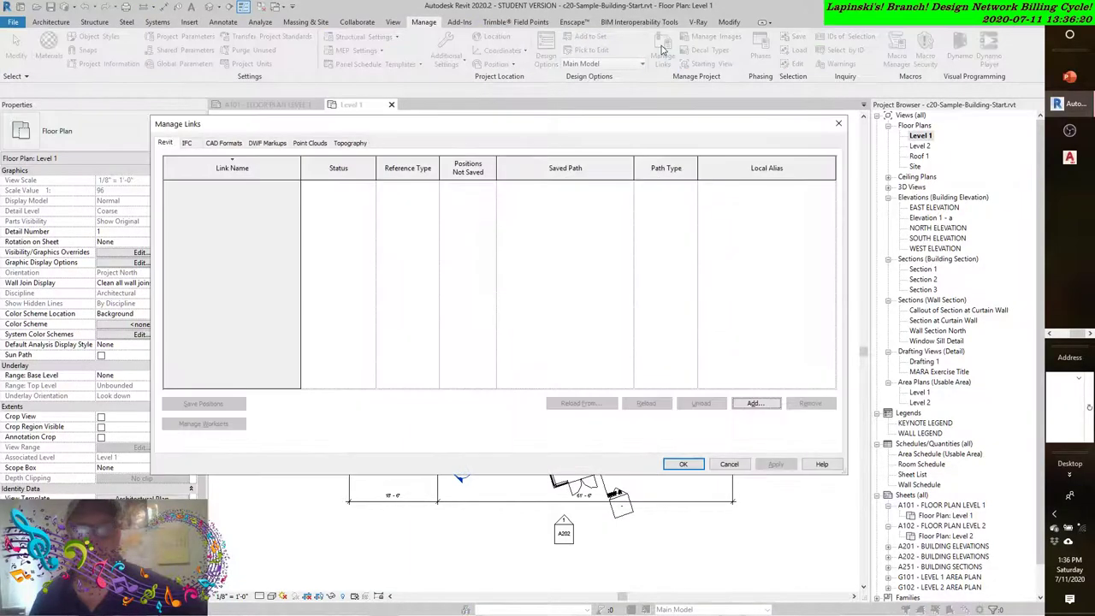
left_click(267, 142)
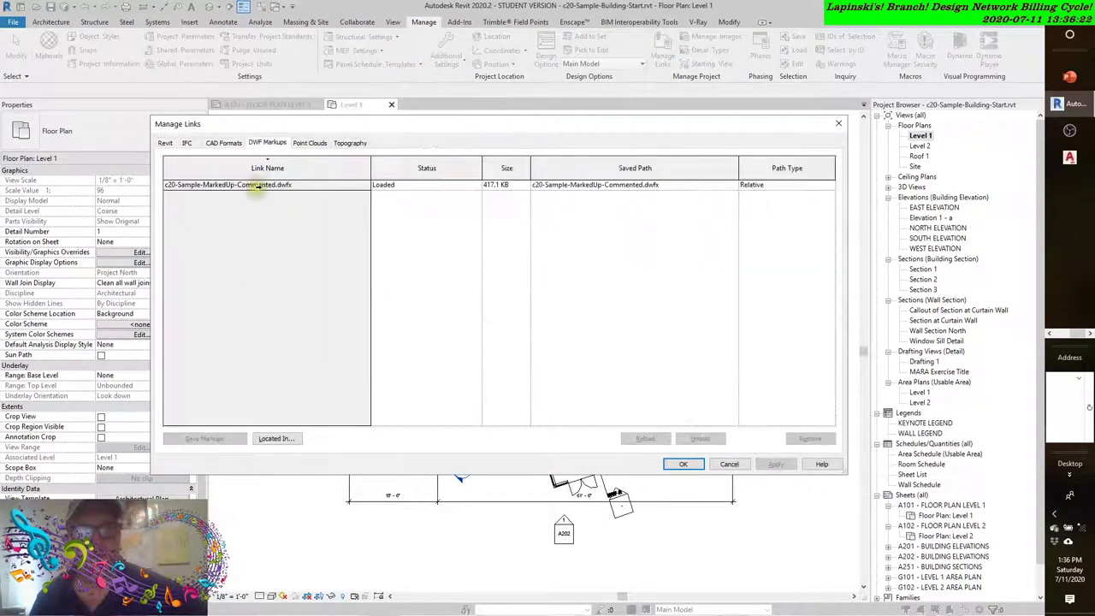
left_click(255, 185)
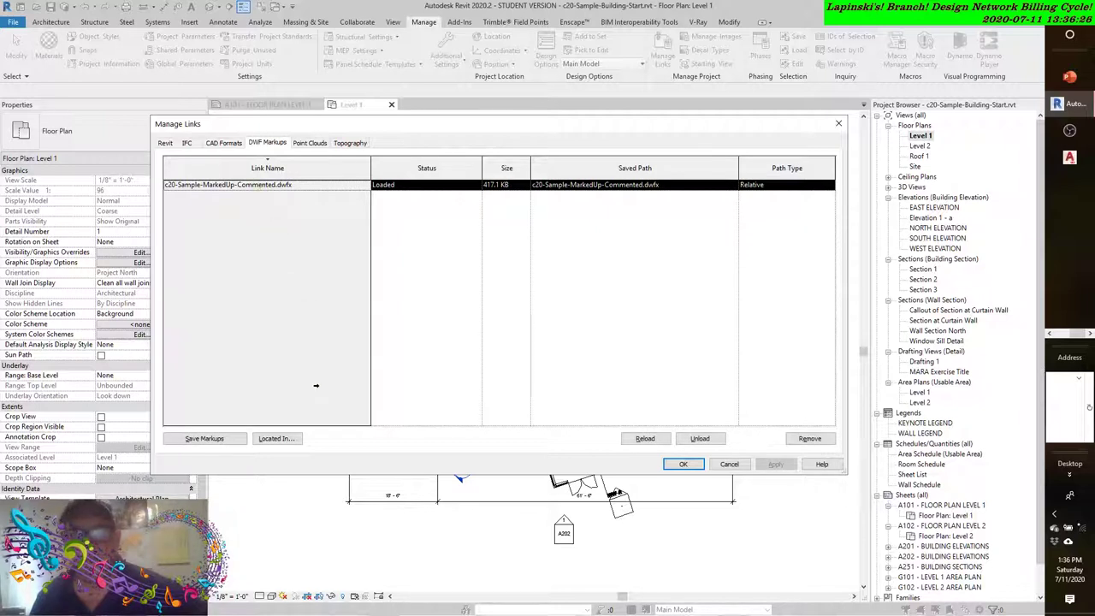
left_click(273, 439)
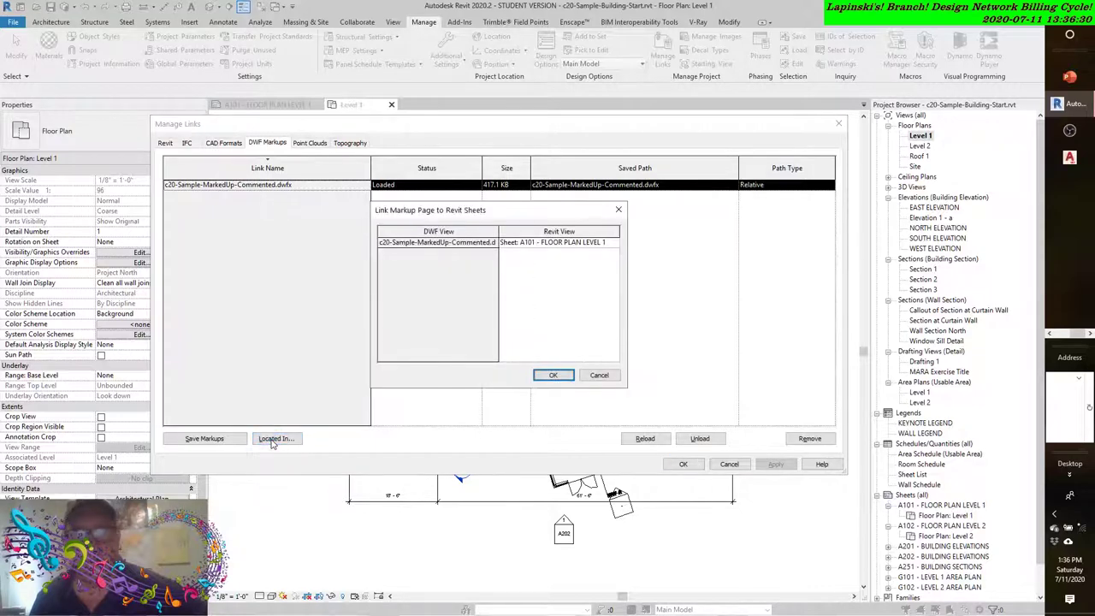
left_click(602, 377)
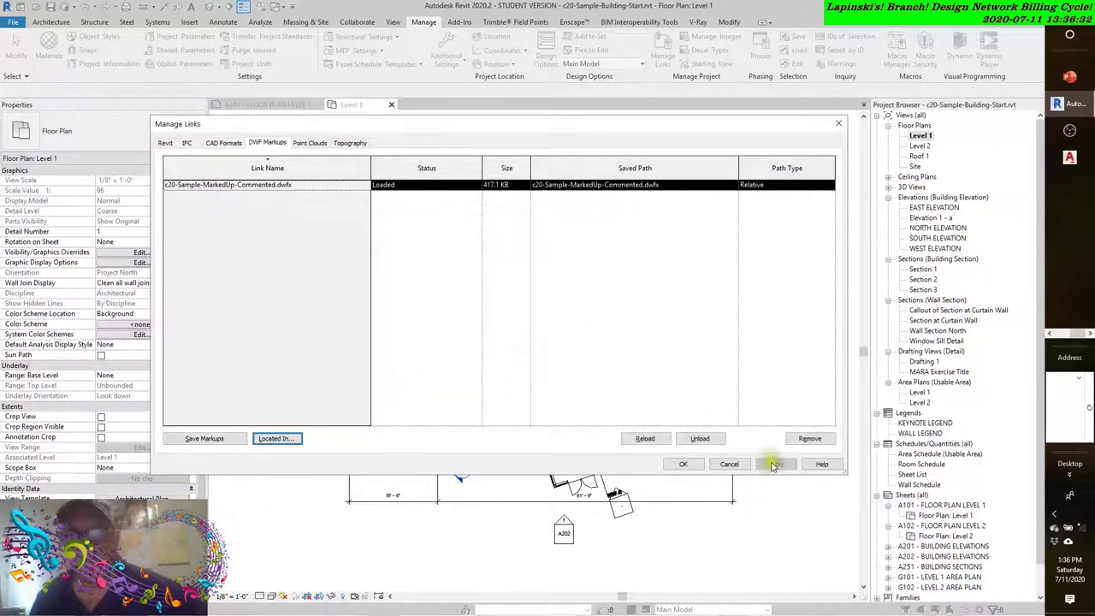
left_click(729, 464)
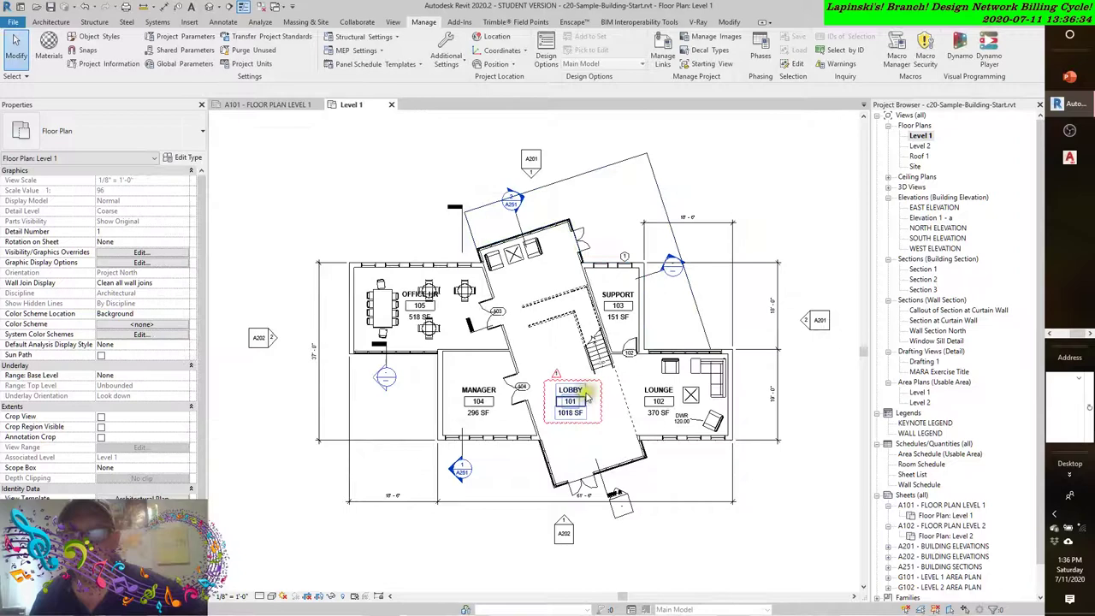
Reopen sheet A101, activate its Level 1 viewport, and select then deselect the floor inside it
scroll(893, 395, "down", 1)
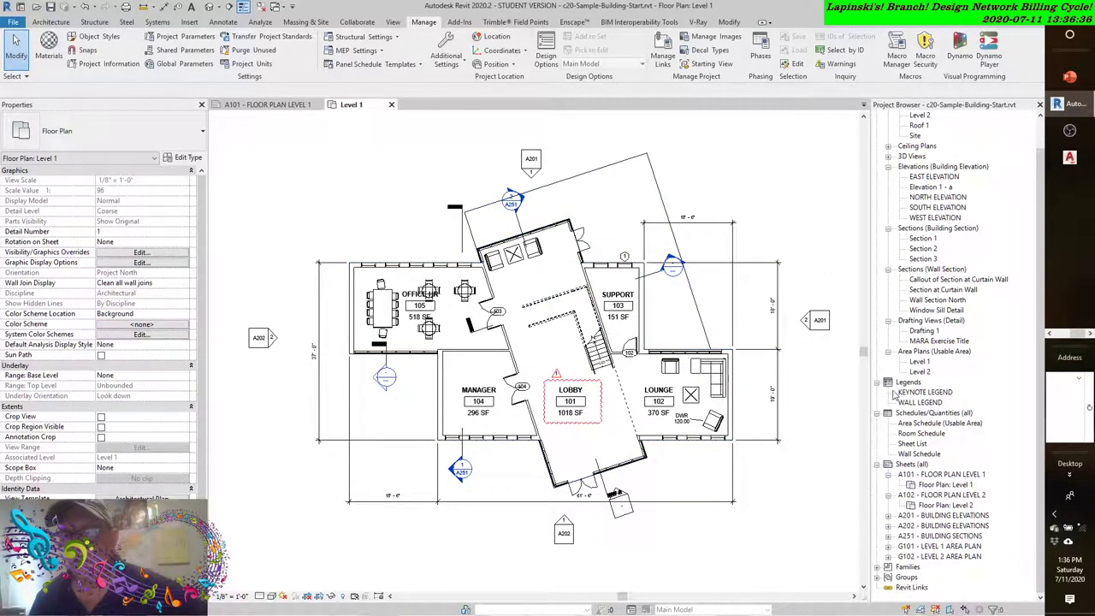
double_click(925, 475)
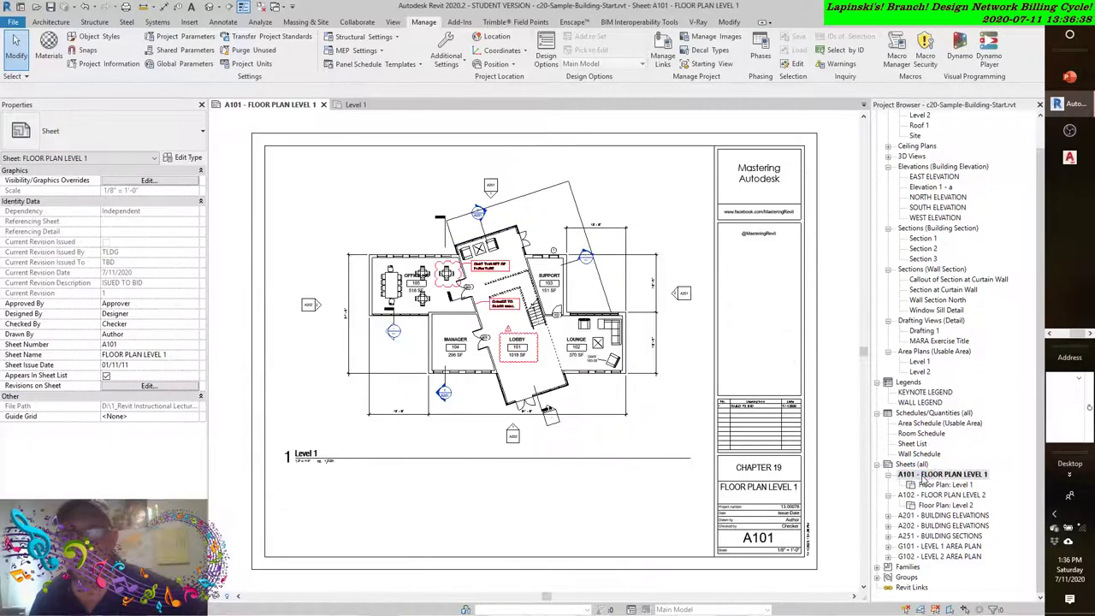
left_click(478, 273)
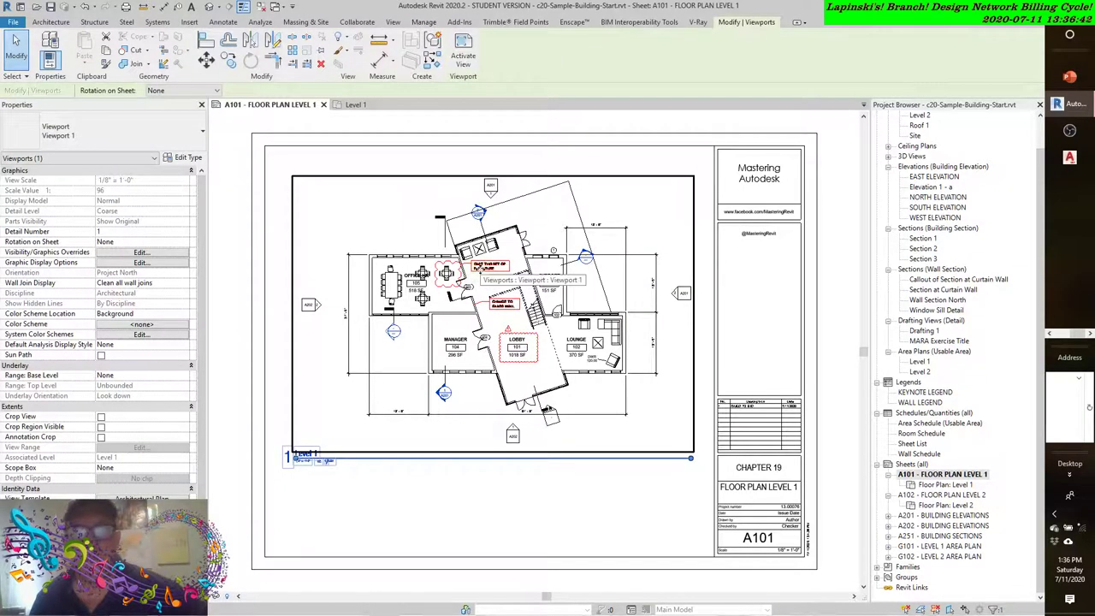
left_click(463, 53)
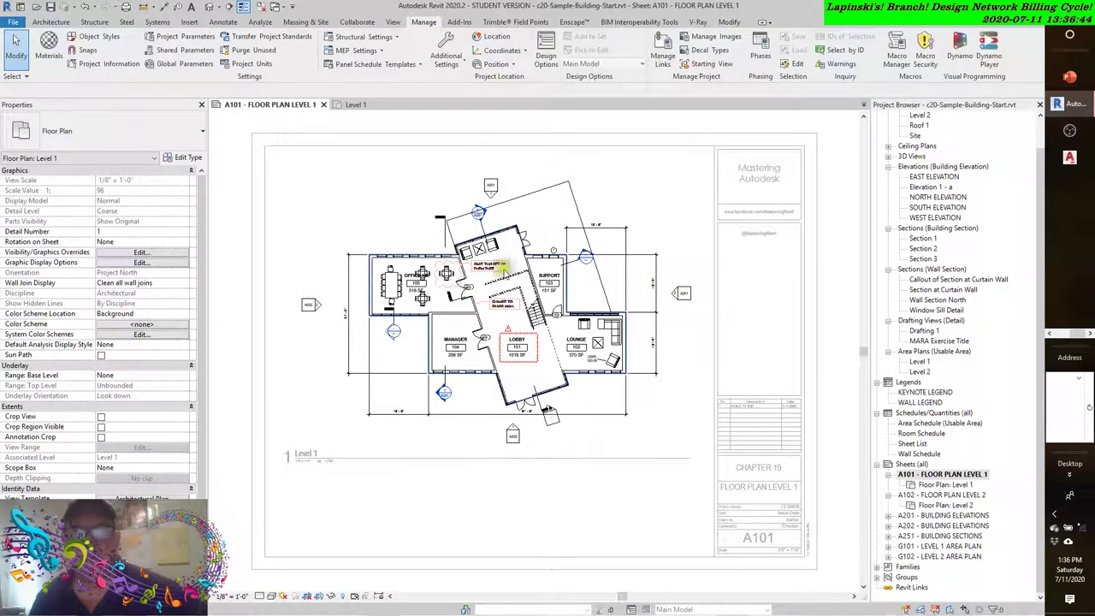
left_click(488, 275)
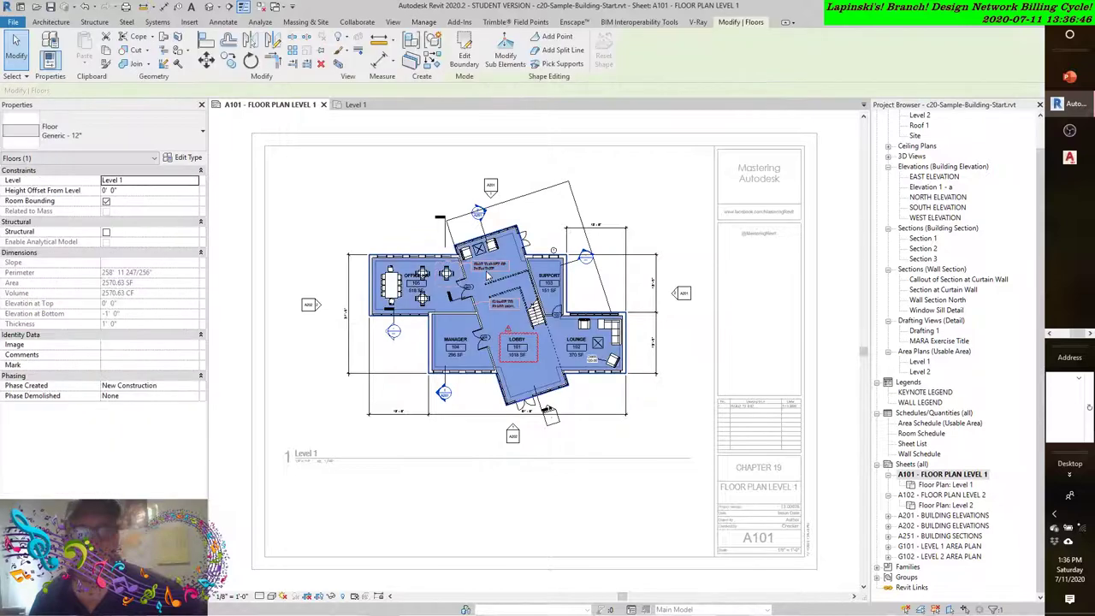
left_click(355, 179)
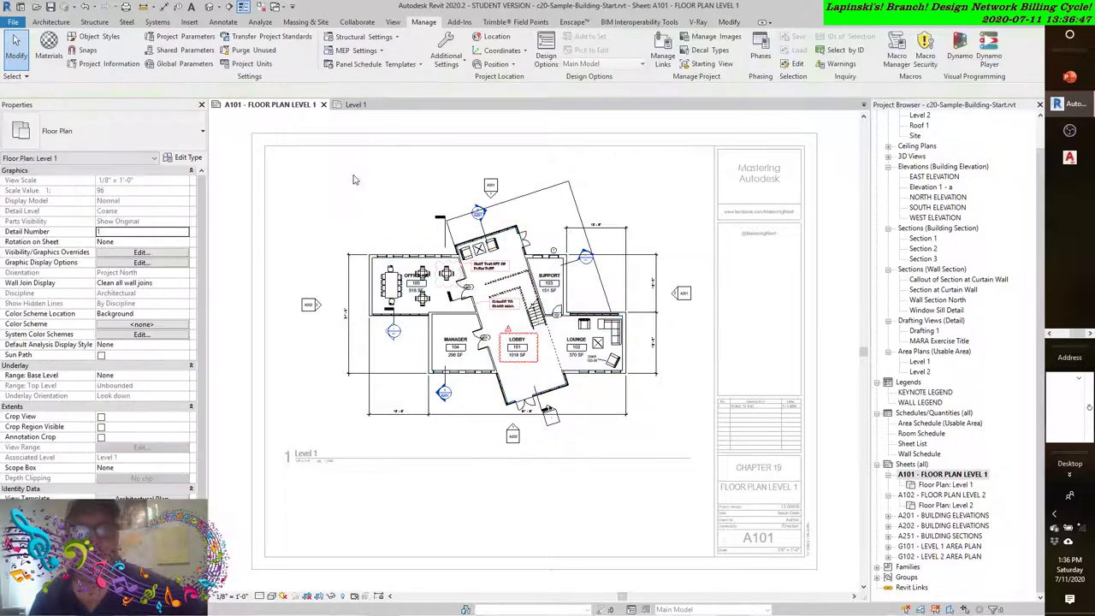
left_click(356, 104)
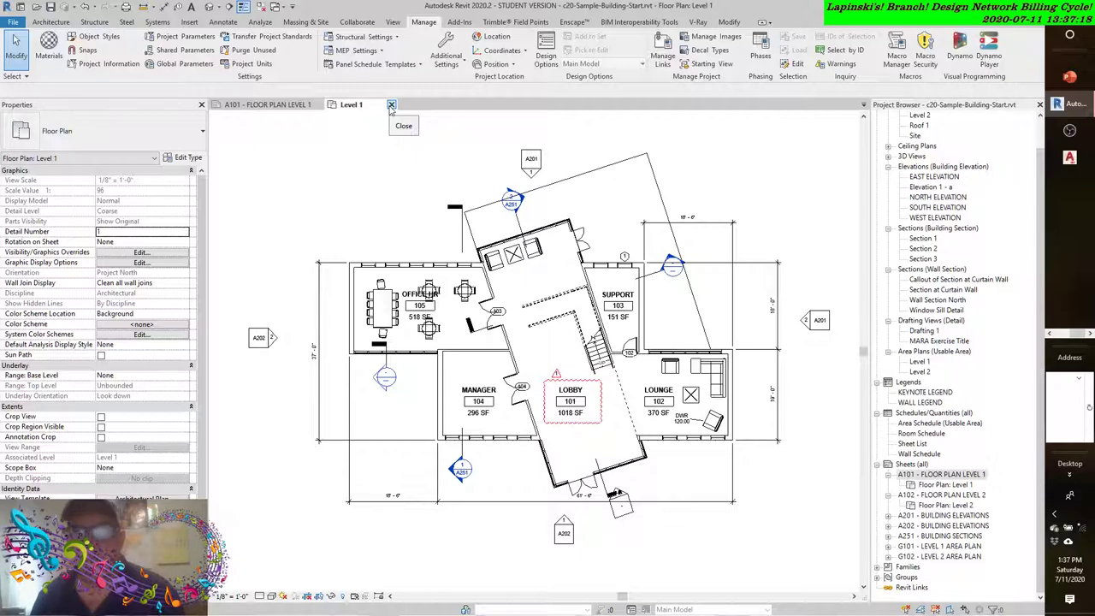
Close the Level 1 plan tab, deactivate the viewport, and collapse Sheets (all) in the Project Browser
left_click(391, 104)
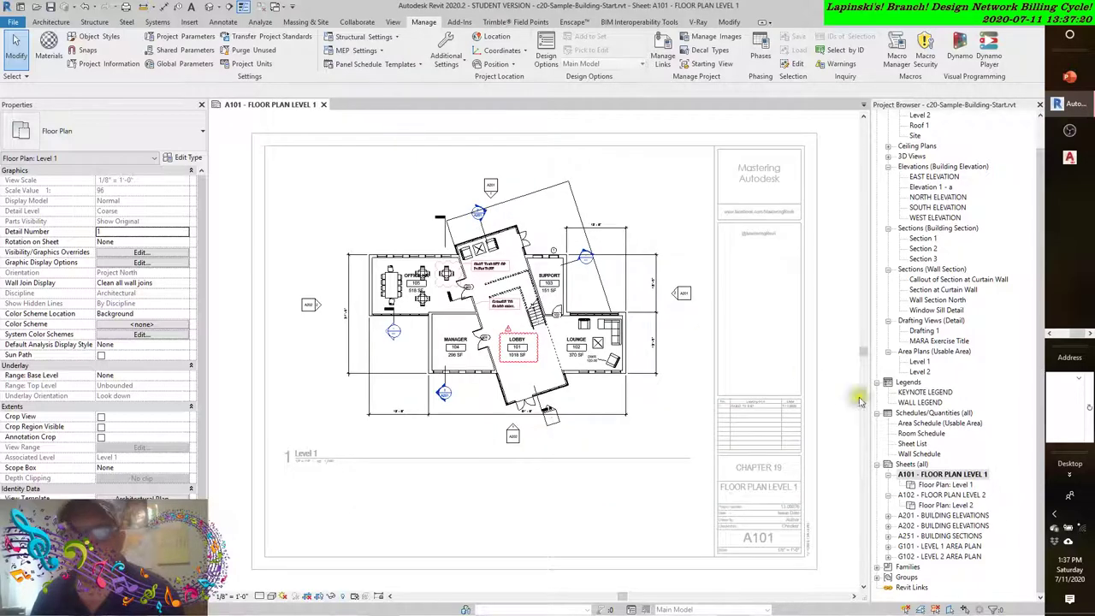
left_click(835, 231)
scroll(836, 228, "down", 2)
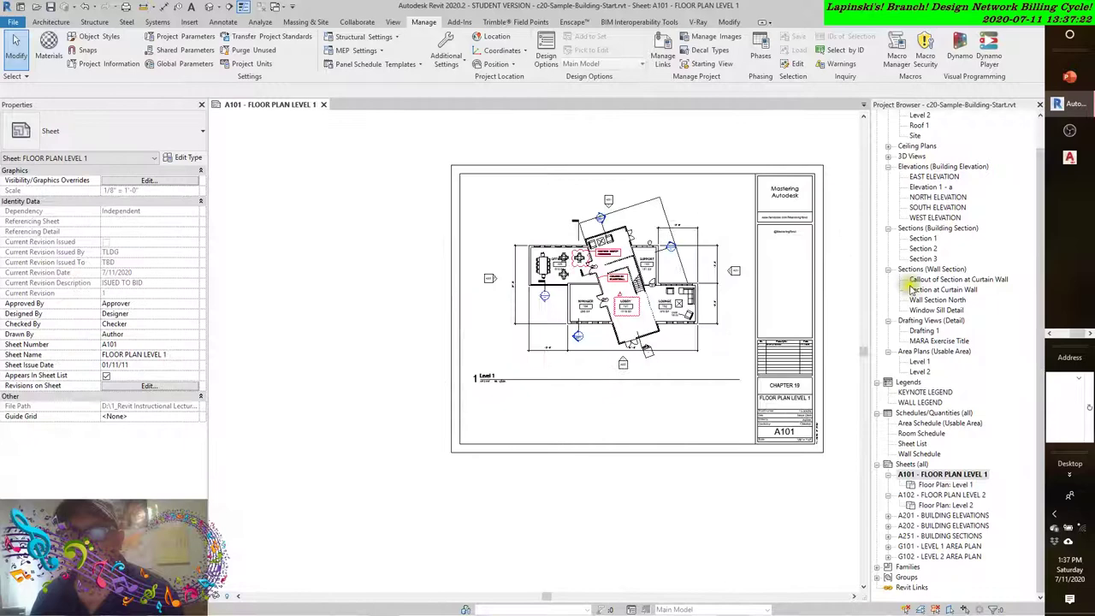
left_click(877, 464)
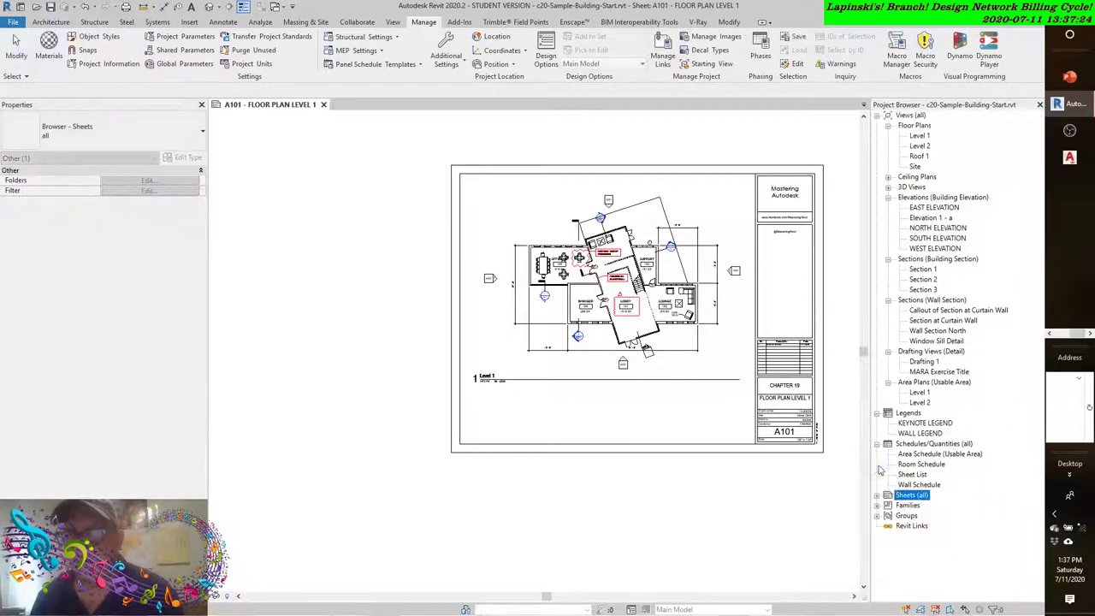
left_click(913, 525)
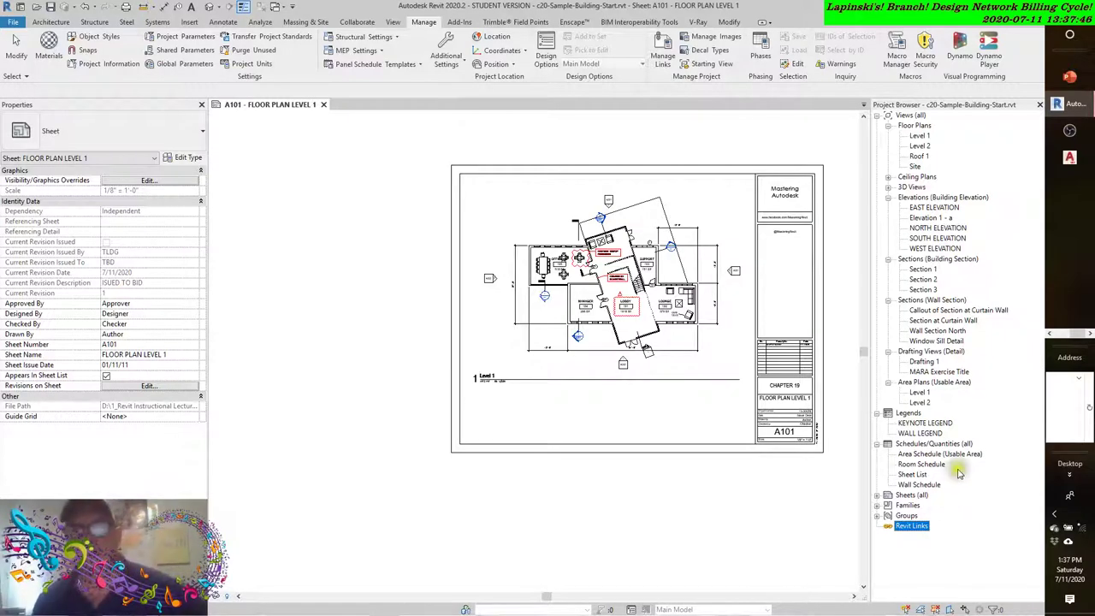
scroll(425, 330, "up", 2)
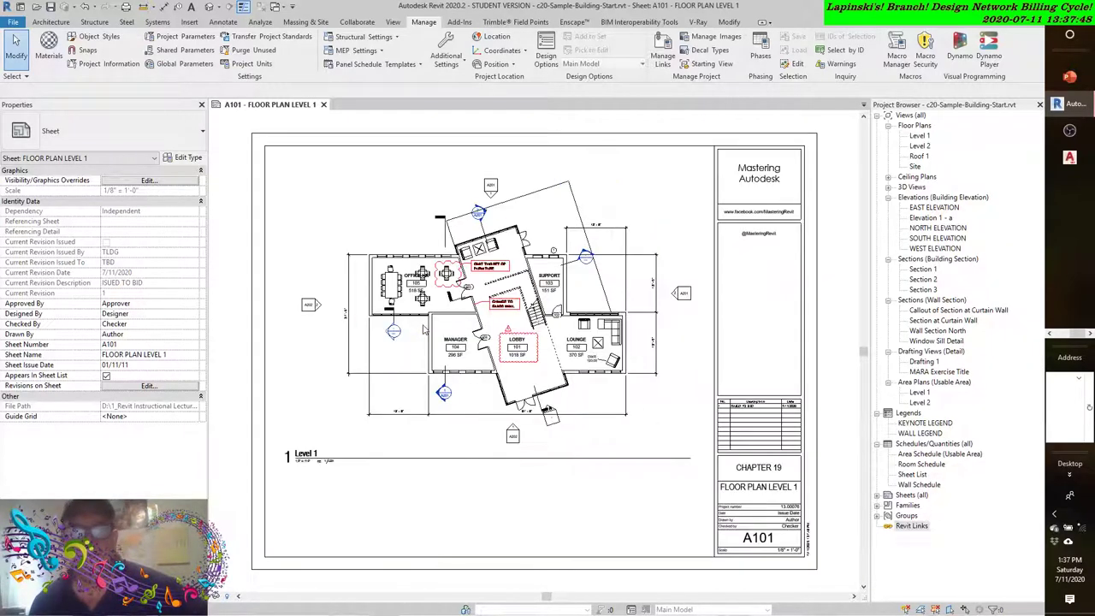